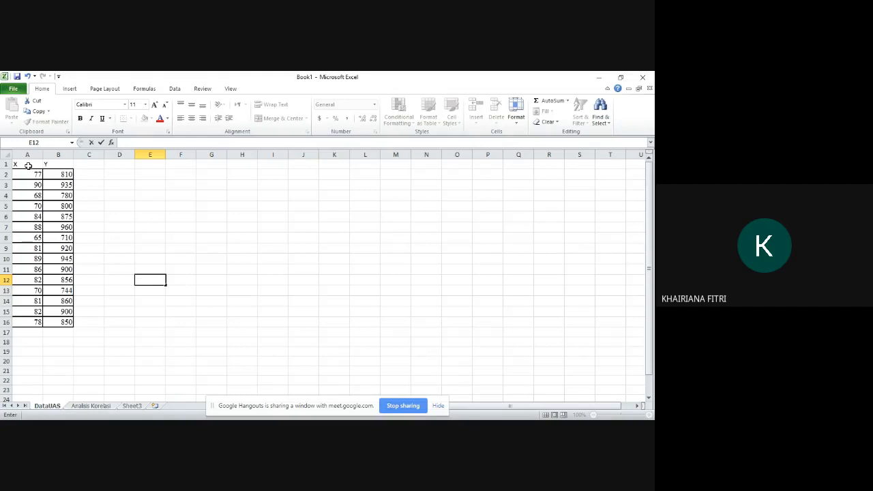
- On the Analisis Korelasi sheet, calculate the first row's X^2 value in D5 with the formula =B5^2
{"action": "left_click", "coordinate": [55, 166]}
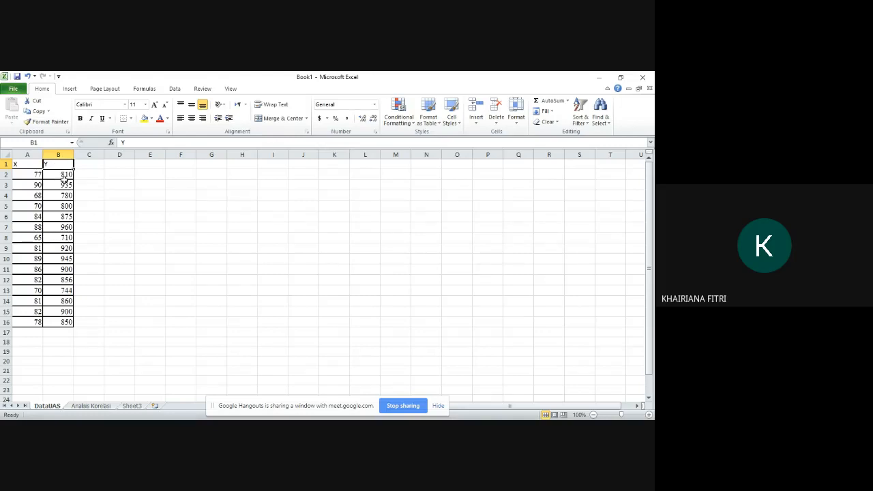
{"action": "left_click", "coordinate": [82, 406]}
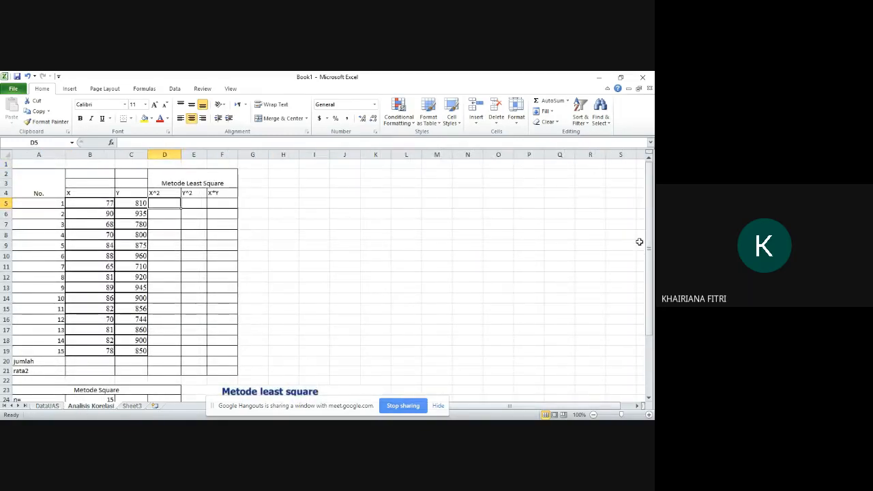
{"action": "left_click_drag", "start_coordinate": [648, 244], "coordinate": [650, 281]}
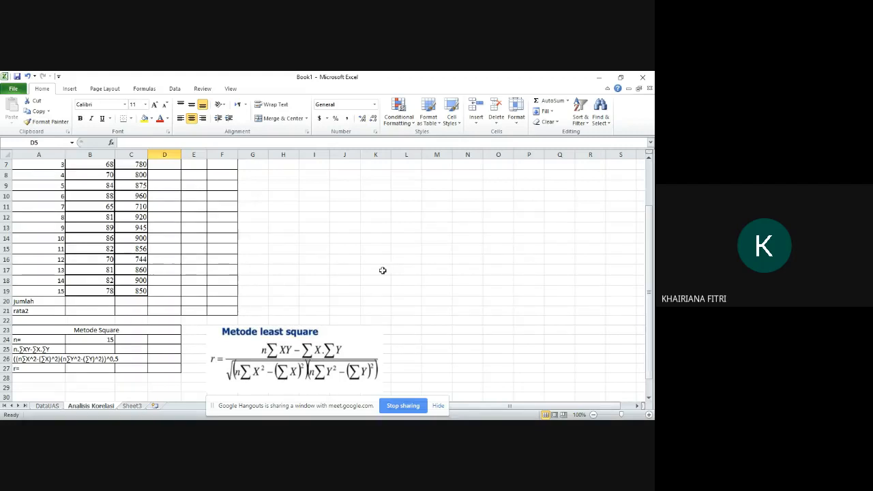
{"action": "left_click_drag", "start_coordinate": [646, 298], "coordinate": [638, 239]}
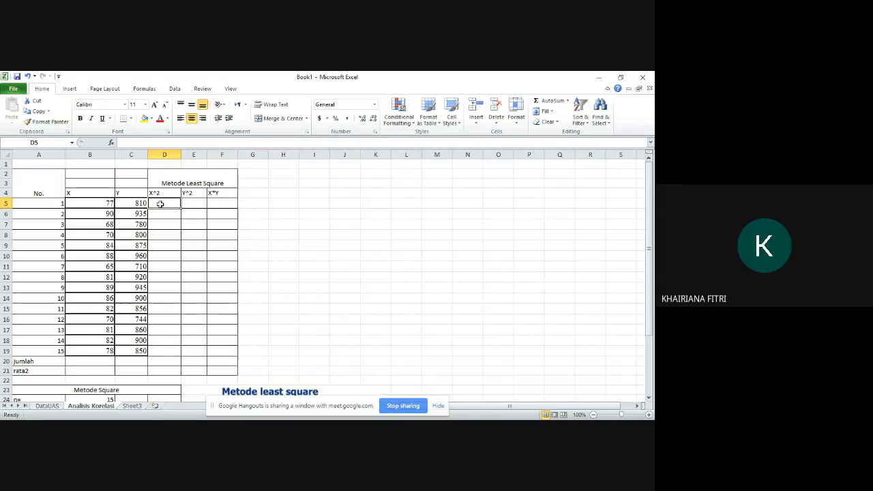
{"action": "type", "text": "="}
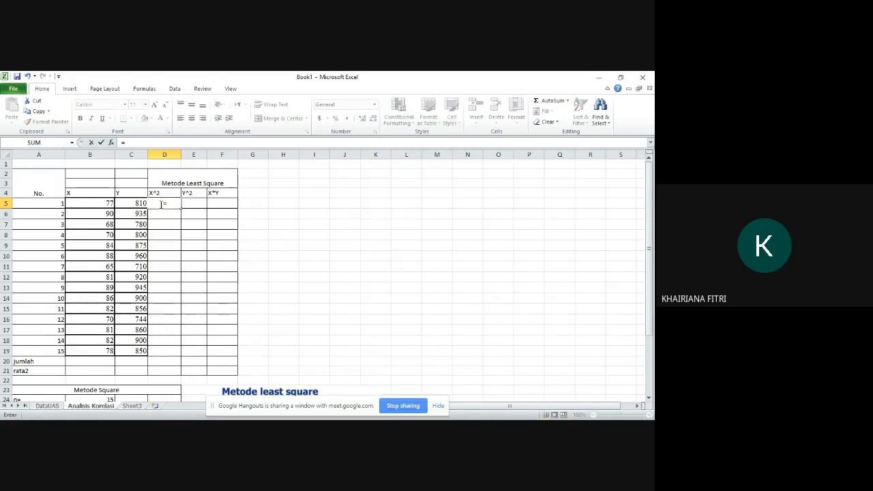
{"action": "left_click", "coordinate": [106, 203]}
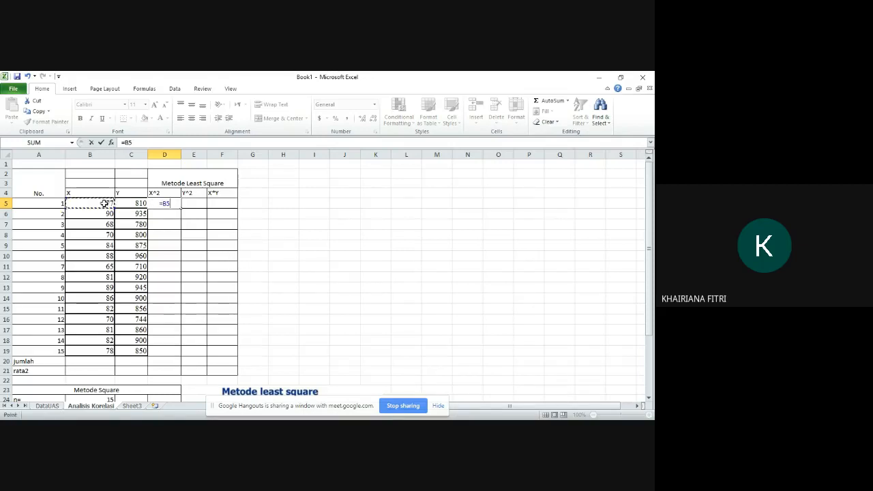
{"action": "type", "text": "^2"}
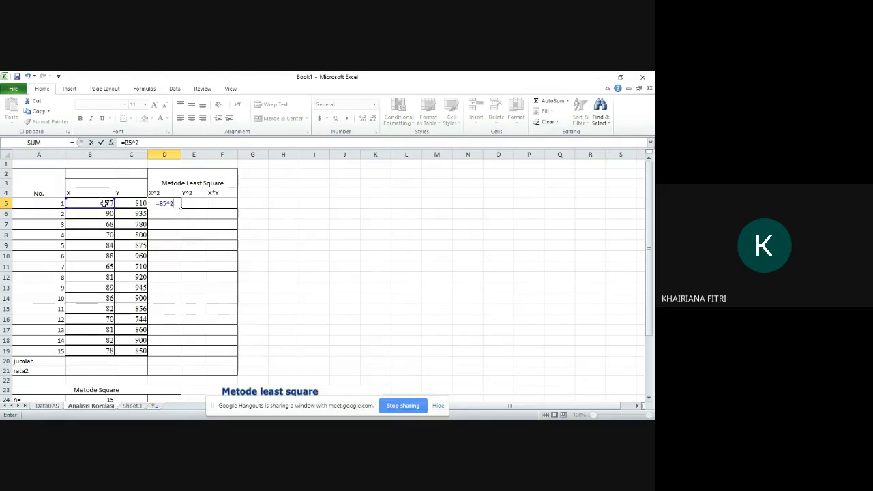
{"action": "key", "text": "Return"}
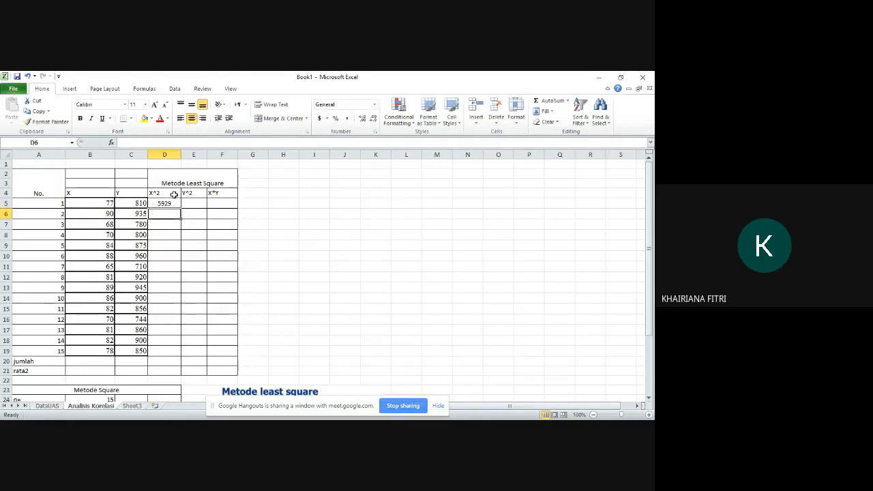
- Calculate the first row's Y^2 value in E5 with the formula =C5^2
{"action": "left_click", "coordinate": [183, 204]}
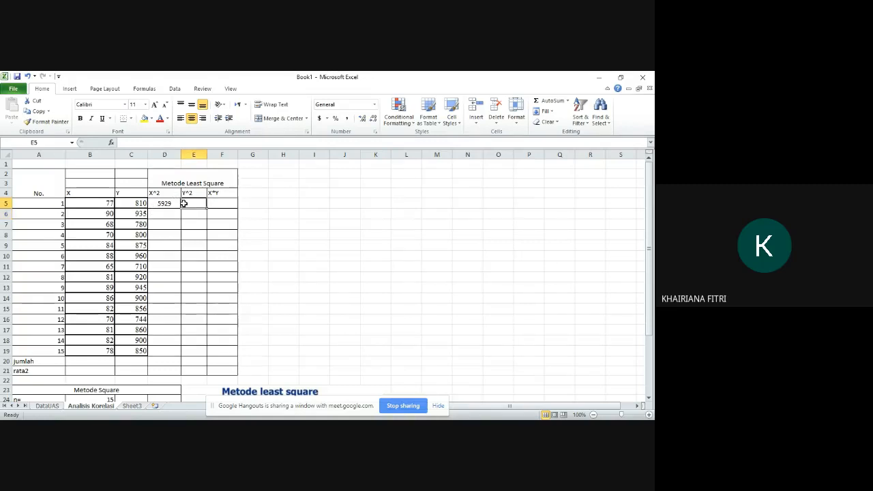
{"action": "type", "text": "="}
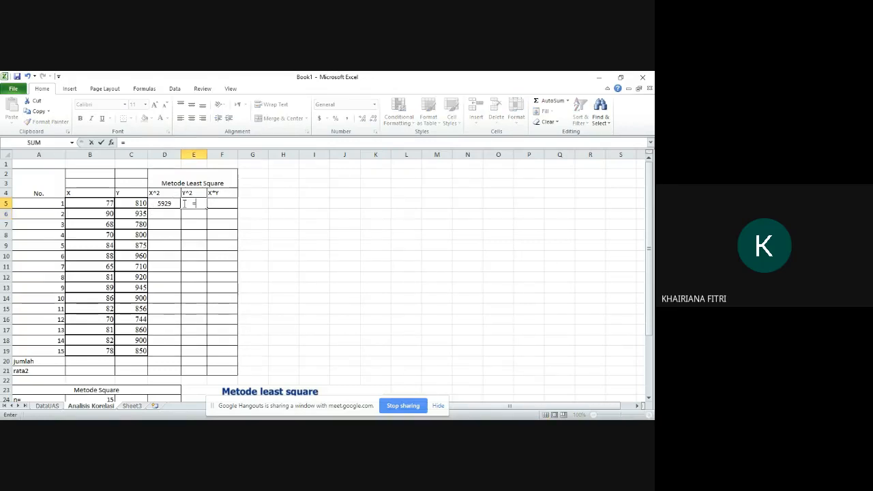
{"action": "left_click", "coordinate": [138, 202]}
{"action": "type", "text": "^2"}
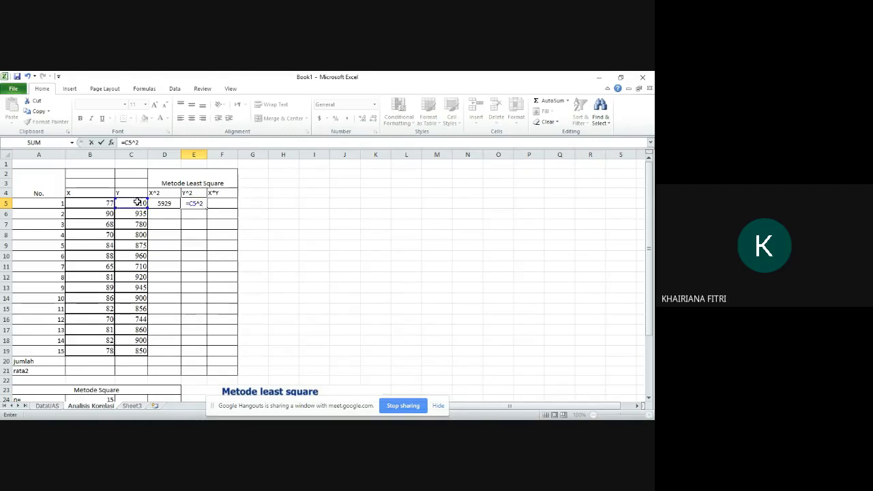
{"action": "key", "text": "Return"}
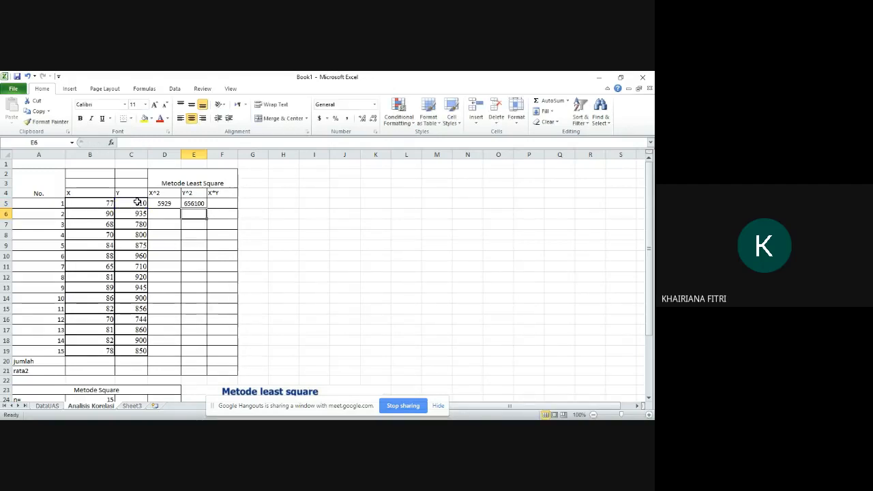
- Calculate X*Y in F5 with =B5*C5 and fill the formulas in D5:F5 down to row 19
{"action": "left_click", "coordinate": [215, 204]}
{"action": "type", "text": "="}
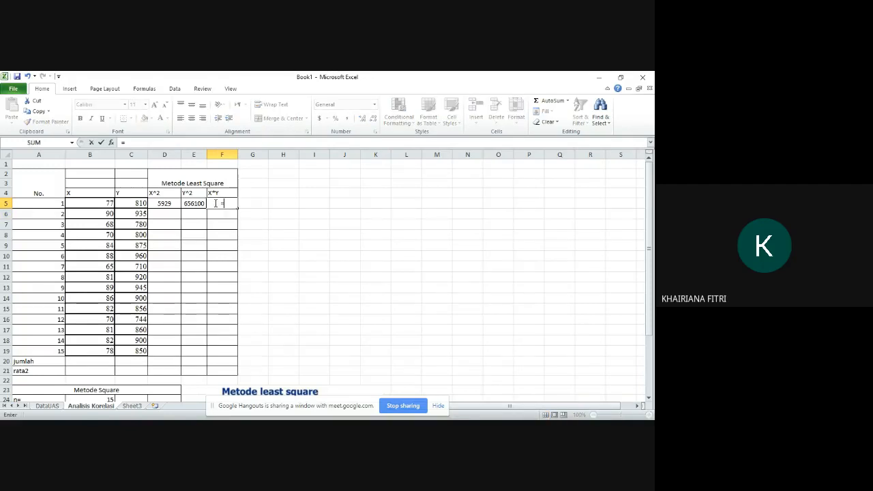
{"action": "left_click", "coordinate": [89, 201]}
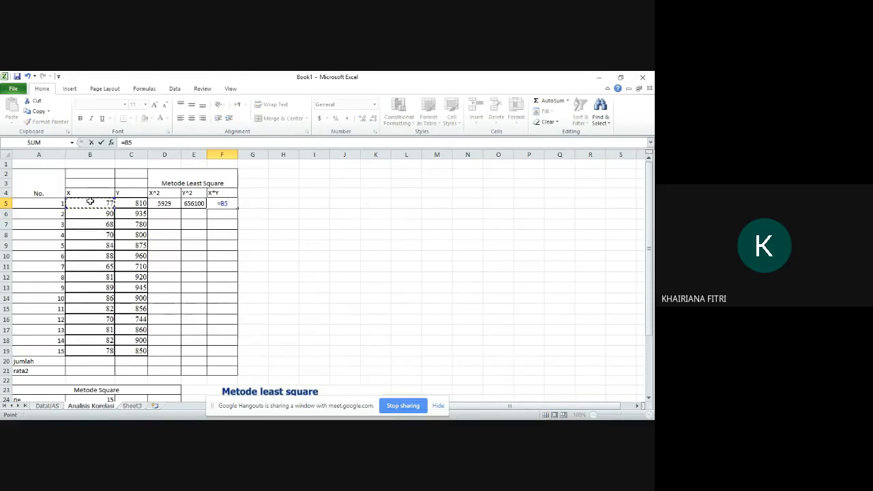
{"action": "type", "text": "*"}
{"action": "left_click", "coordinate": [121, 203]}
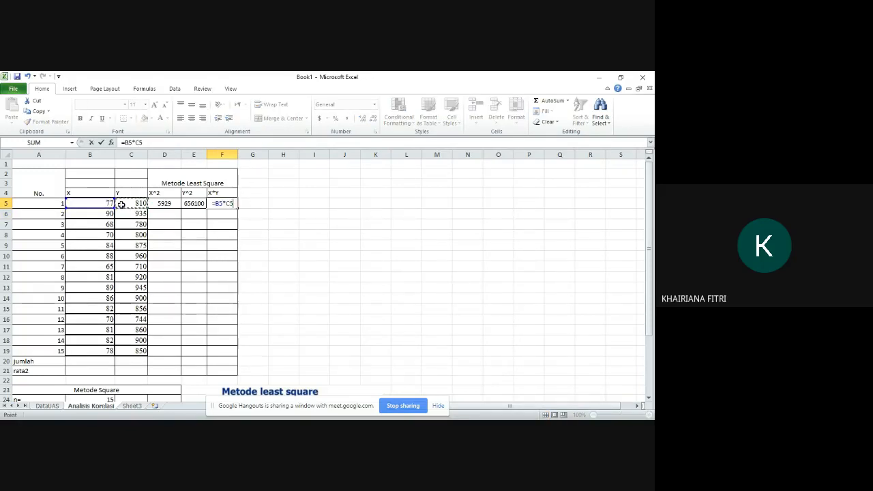
{"action": "key", "text": "Return"}
{"action": "left_click_drag", "start_coordinate": [161, 200], "coordinate": [228, 355]}
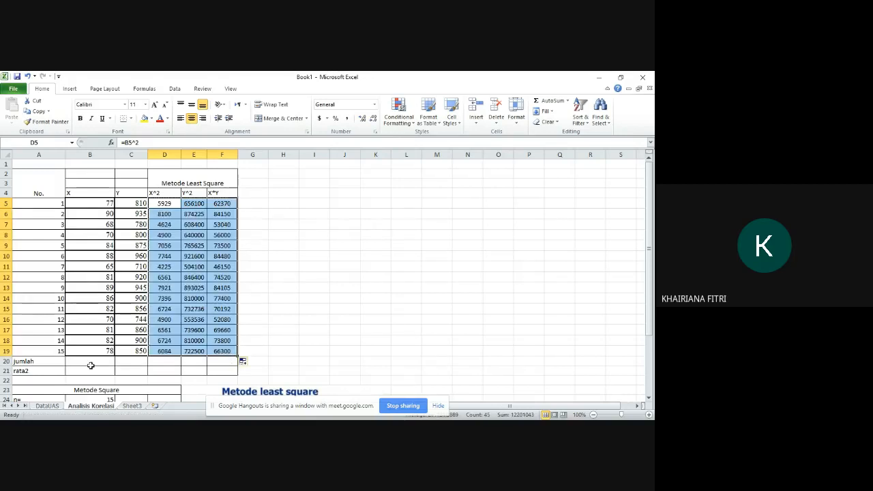
- Total the X values in the jumlah row by entering =SUM(B5:B19) in B20
{"action": "left_click", "coordinate": [90, 360]}
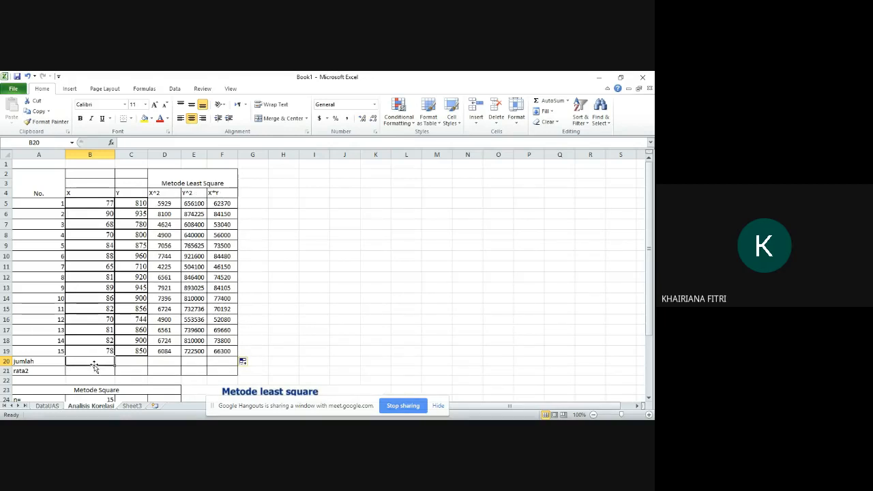
{"action": "type", "text": "="}
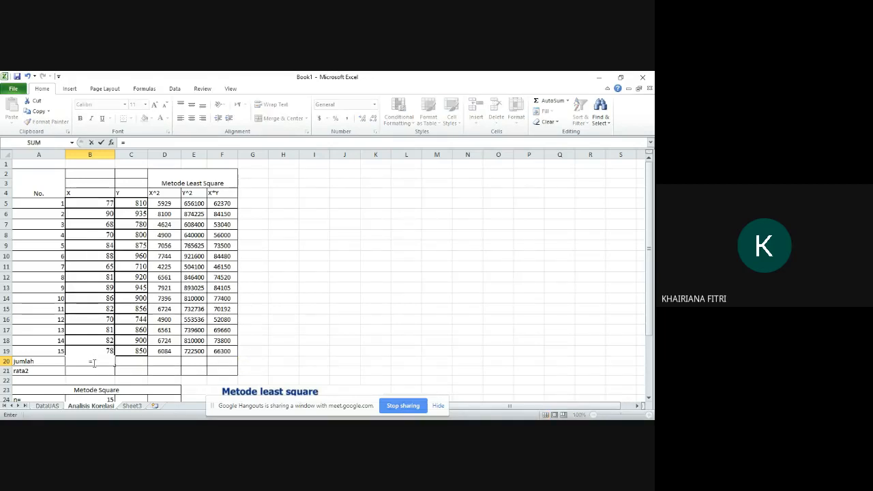
{"action": "type", "text": "sum("}
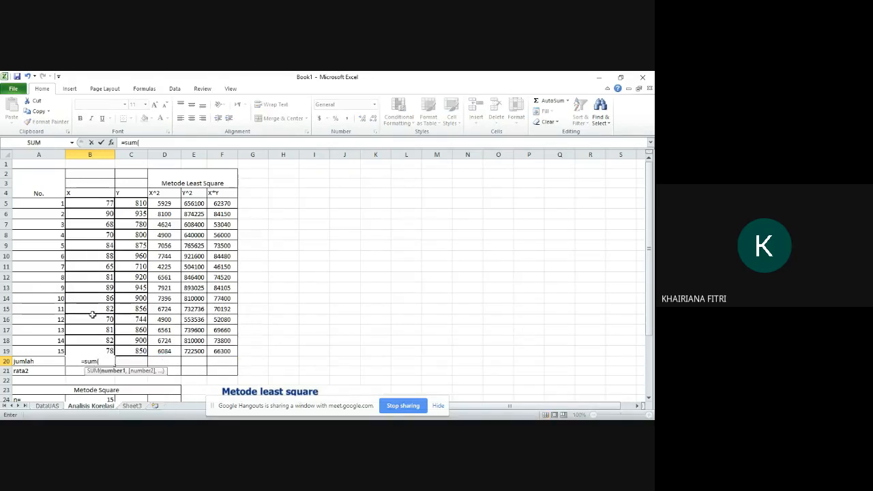
{"action": "left_click_drag", "start_coordinate": [102, 203], "coordinate": [97, 351]}
{"action": "type", "text": ")"}
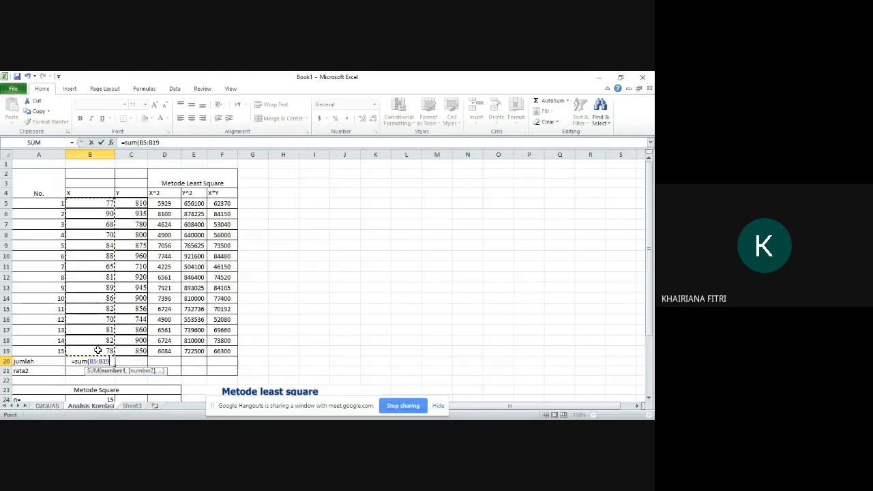
{"action": "key", "text": "Return"}
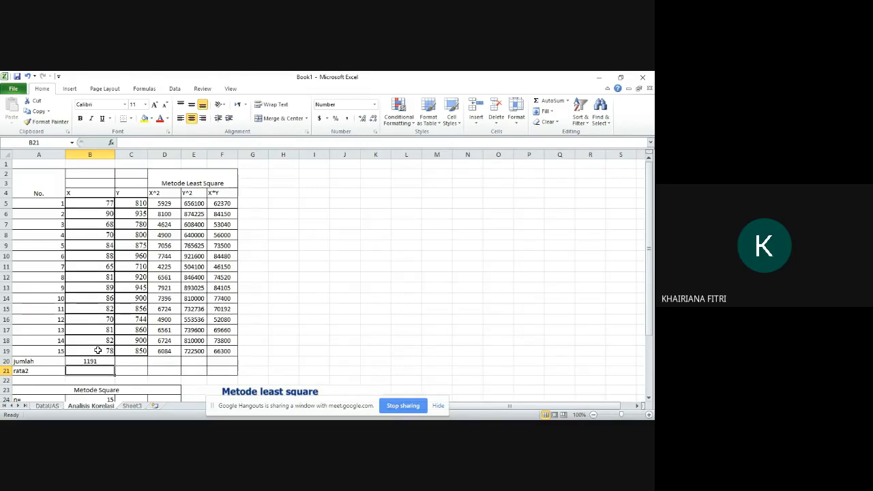
- Average the X values B5:B19 in the rata2 row by entering an AVERAGE formula in B21
{"action": "type", "text": "="}
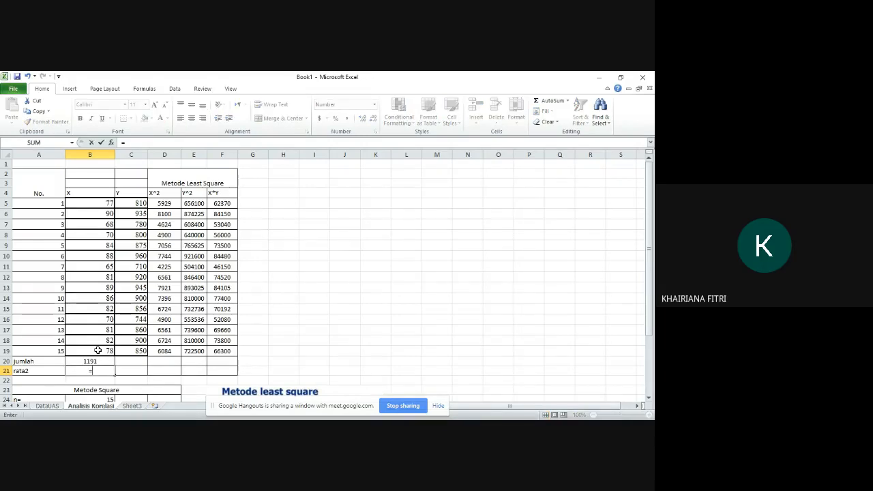
{"action": "type", "text": "averag"}
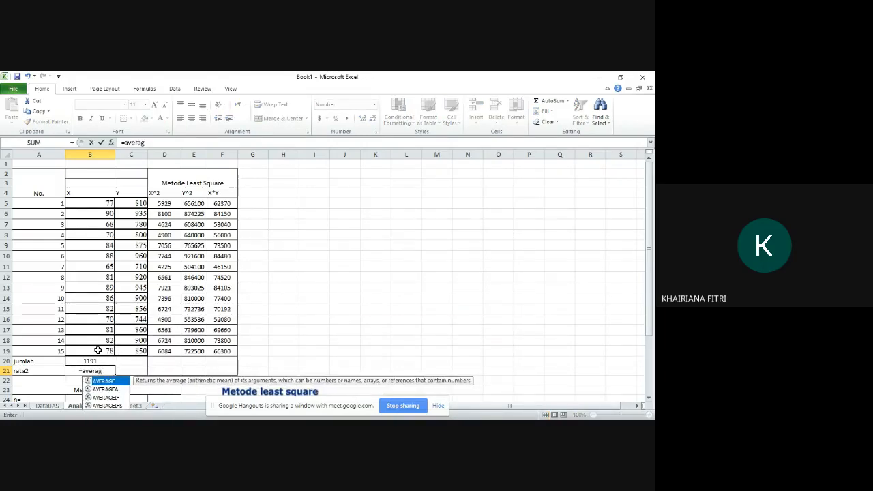
{"action": "type", "text": "e("}
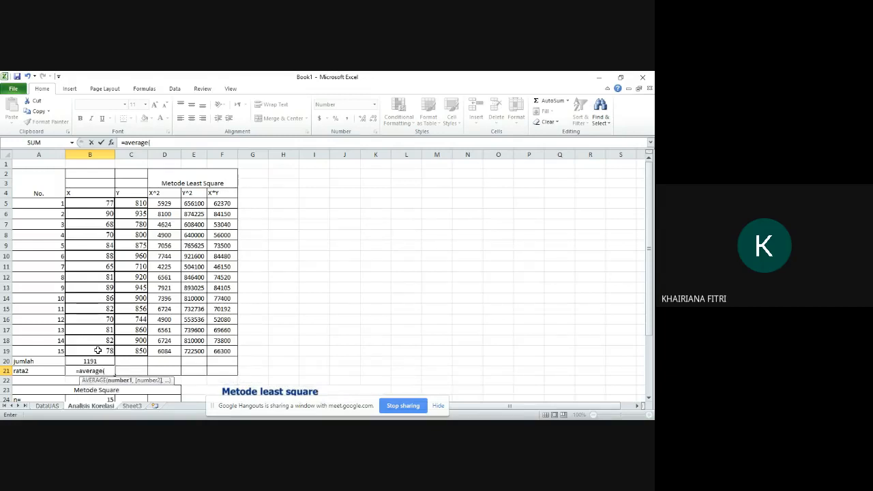
{"action": "left_click", "coordinate": [107, 204]}
{"action": "left_click_drag", "start_coordinate": [108, 204], "coordinate": [224, 373]}
{"action": "key", "text": "Return"}
- Copy the jumlah and rata2 formulas in B20:B21 across to column F and autofit the width of column E
{"action": "left_click", "coordinate": [96, 361]}
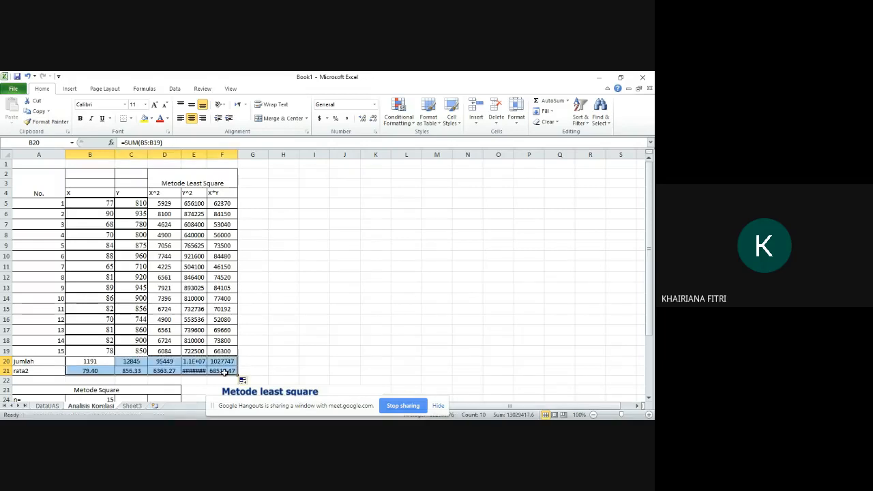
{"action": "double_click", "coordinate": [204, 155]}
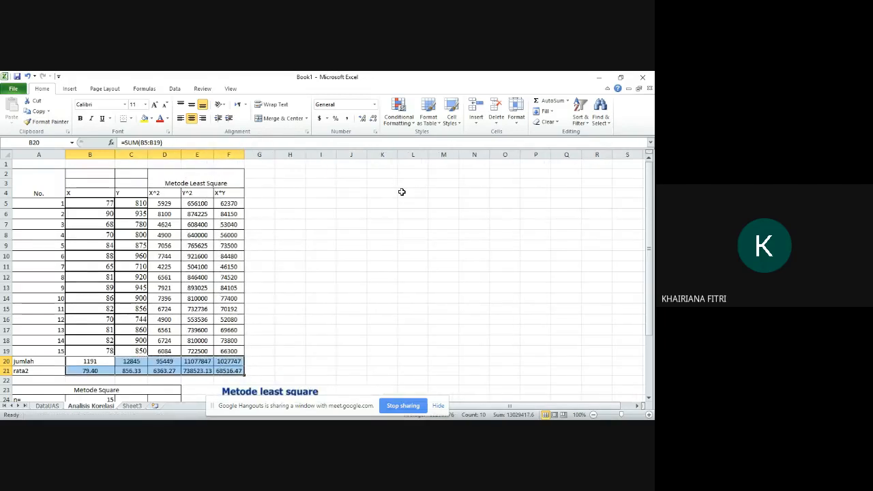
- Calculate the numerator n.∑XY-∑X.∑Y in B25 with the formula =(B24*F20)-(B20*C20)
{"action": "left_click_drag", "start_coordinate": [649, 220], "coordinate": [649, 265]}
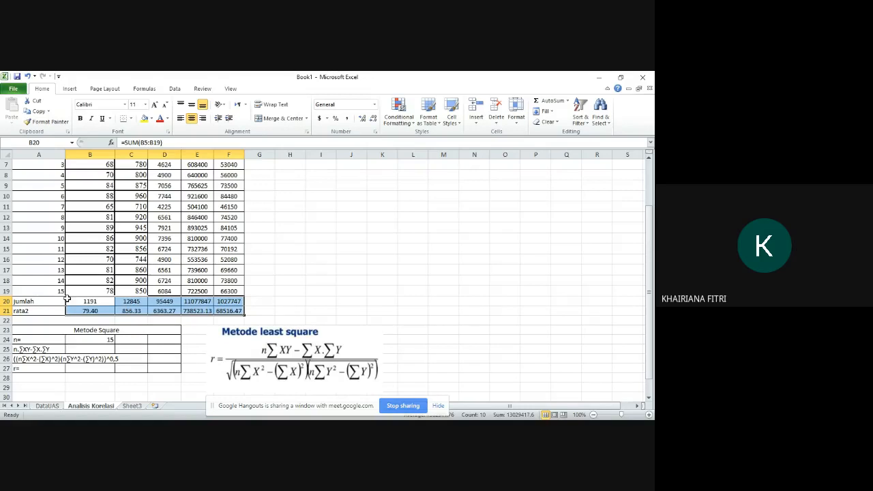
{"action": "left_click", "coordinate": [96, 350]}
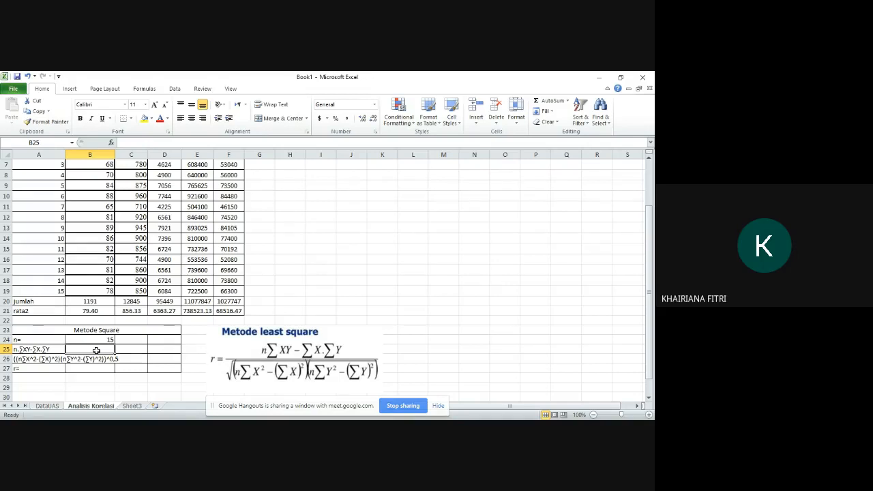
{"action": "type", "text": "="}
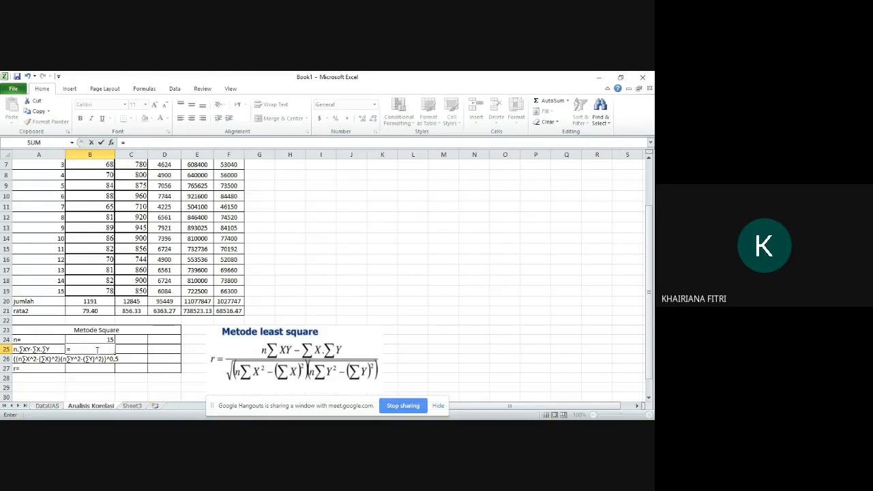
{"action": "type", "text": "()-()"}
{"action": "left_click", "coordinate": [126, 141]}
{"action": "left_click", "coordinate": [98, 339]}
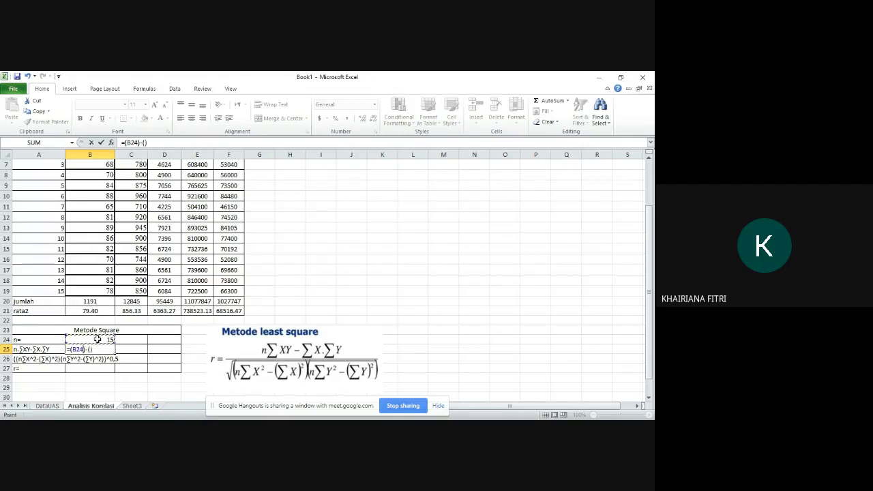
{"action": "type", "text": "*"}
{"action": "mouse_move", "coordinate": [651, 263]}
{"action": "left_mouse_down"}
{"action": "mouse_move", "coordinate": [651, 217]}
{"action": "mouse_move", "coordinate": [651, 264]}
{"action": "left_mouse_up"}
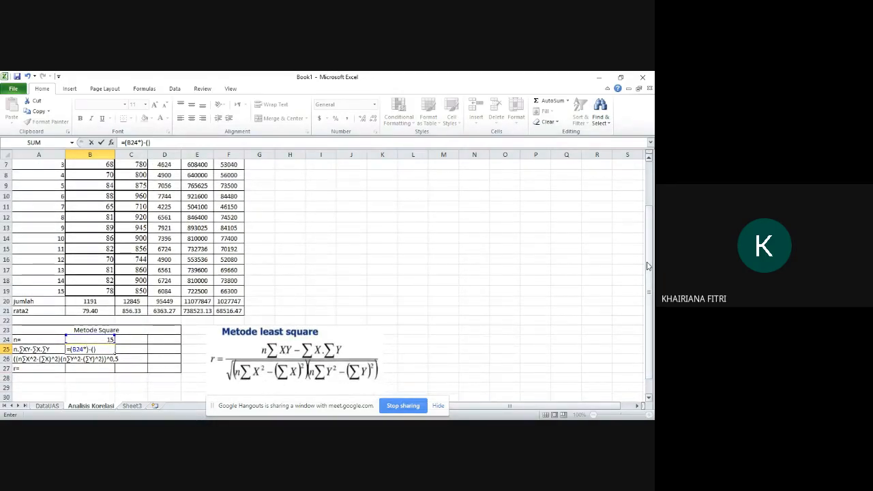
{"action": "left_click", "coordinate": [230, 301]}
{"action": "left_click", "coordinate": [103, 349]}
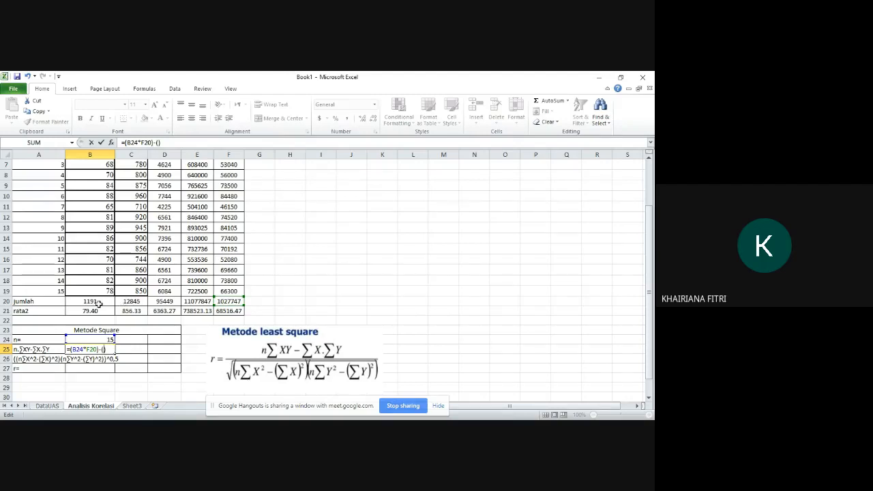
{"action": "left_click", "coordinate": [98, 305]}
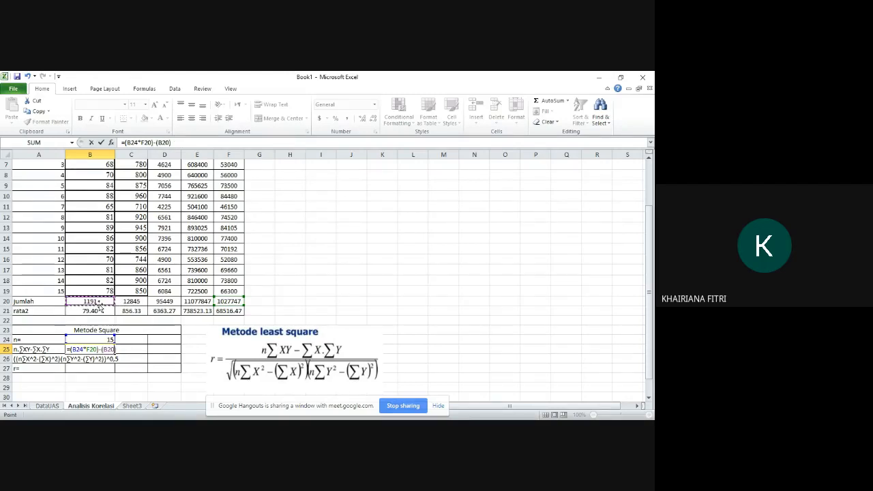
{"action": "type", "text": "*"}
{"action": "left_click", "coordinate": [132, 302]}
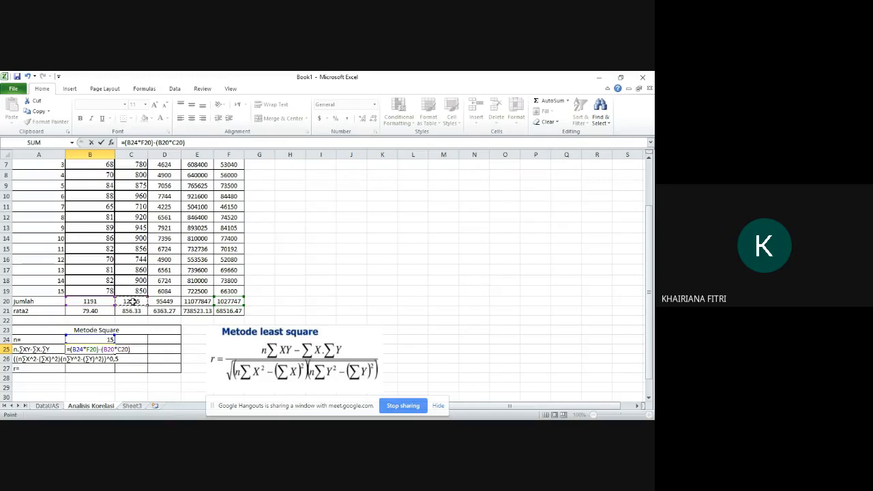
{"action": "key", "text": "Return"}
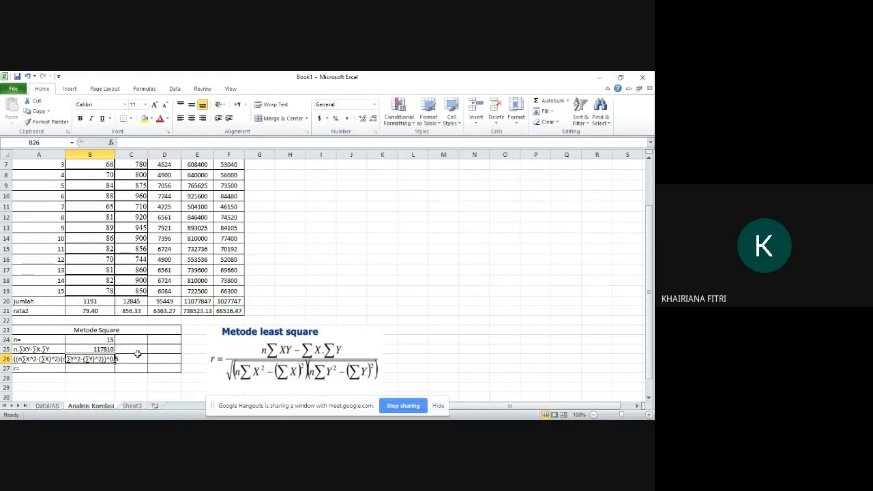
- Widen column B slightly and start the denominator formula in C26 with the skeleton =sqrt(()*())
{"action": "left_click", "coordinate": [153, 359]}
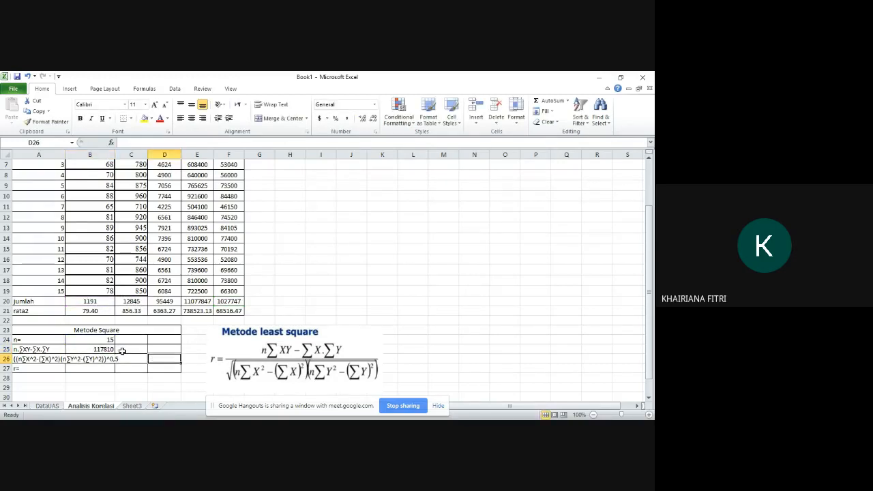
{"action": "left_click_drag", "start_coordinate": [113, 150], "coordinate": [124, 150]}
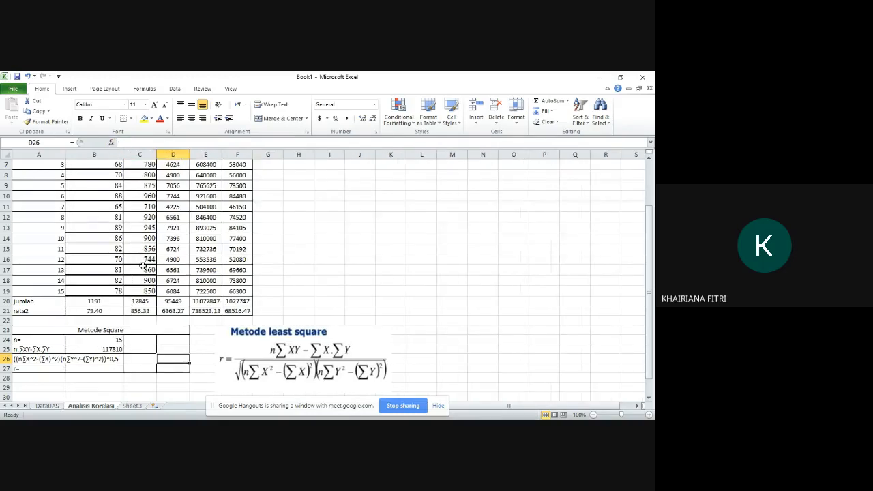
{"action": "left_click", "coordinate": [135, 360]}
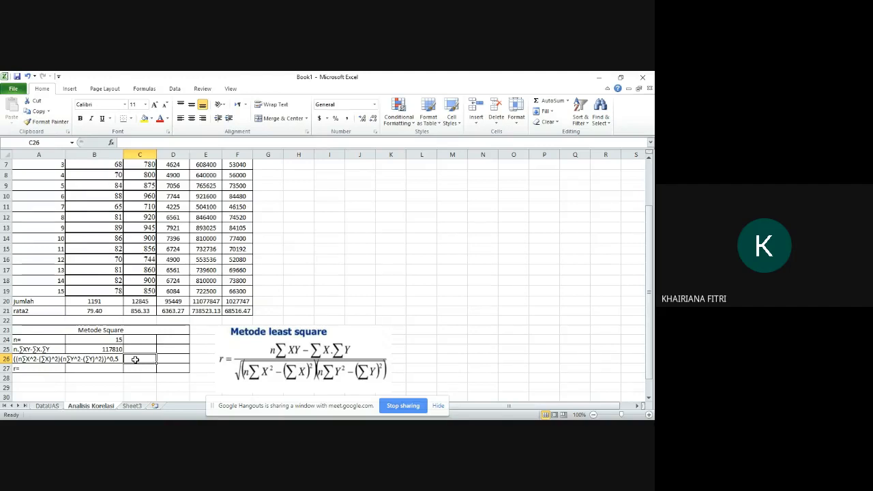
{"action": "type", "text": "="}
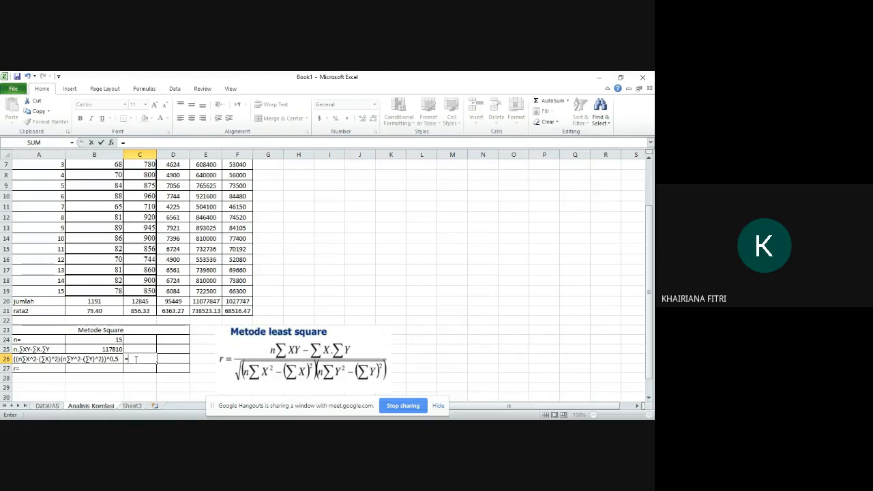
{"action": "type", "text": "sqrt"}
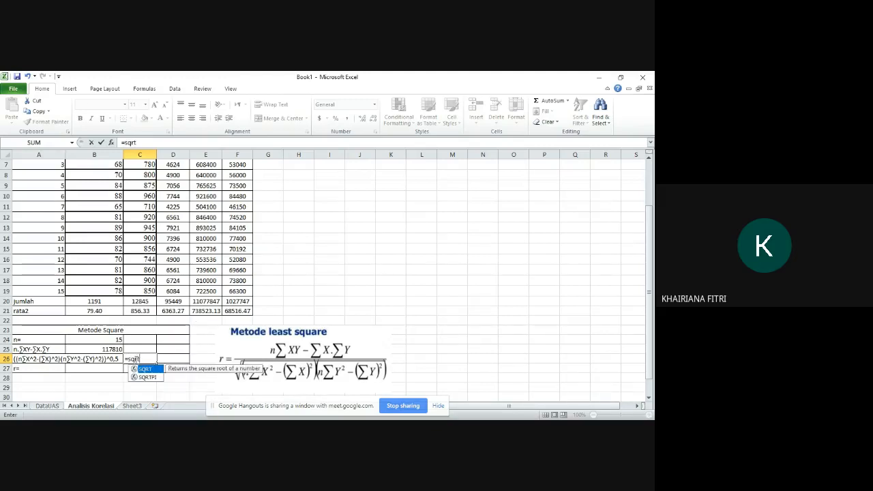
{"action": "type", "text": "("}
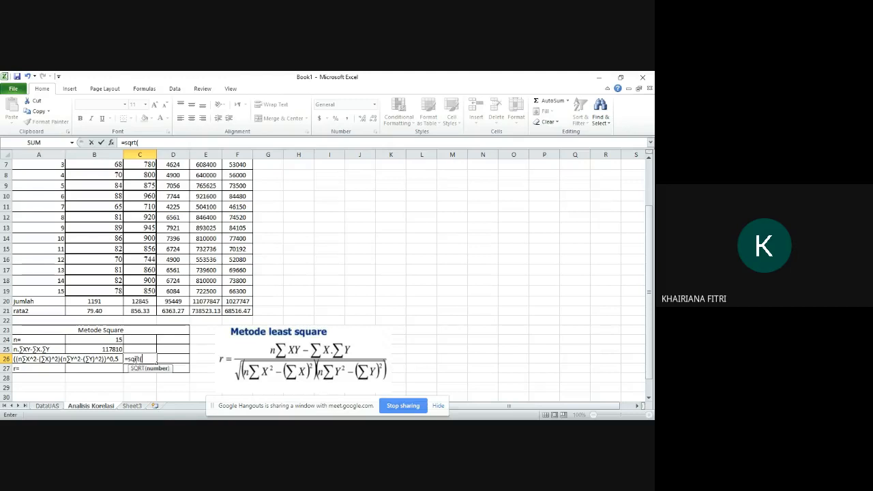
{"action": "type", "text": "()*())"}
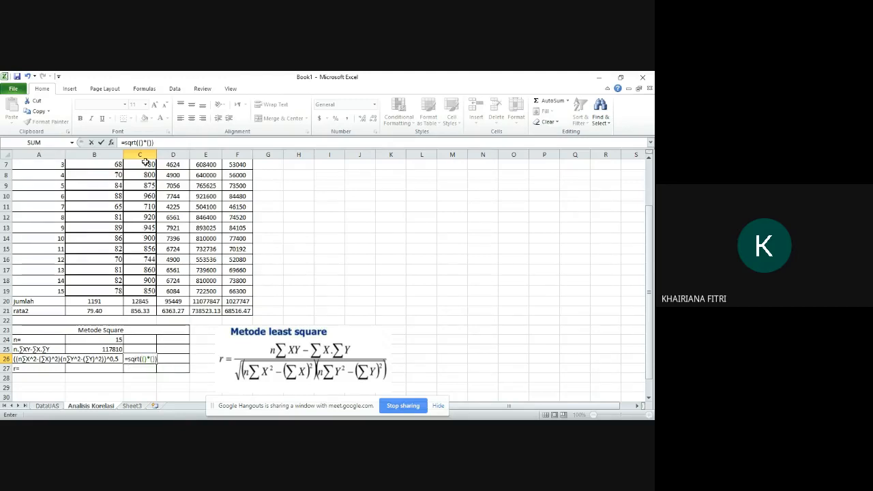
- Fill the first bracket of the C26 square-root formula with the X term (B24*D20)-B20^2
{"action": "left_click", "coordinate": [141, 142]}
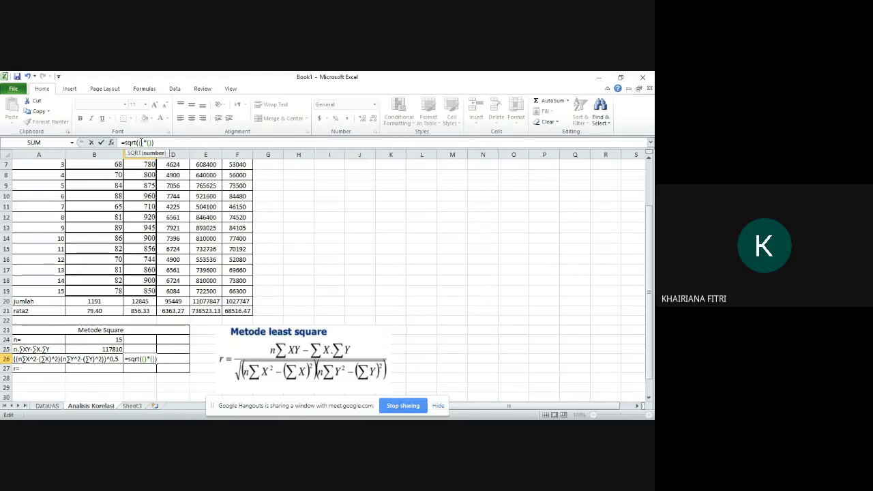
{"action": "left_click", "coordinate": [114, 339]}
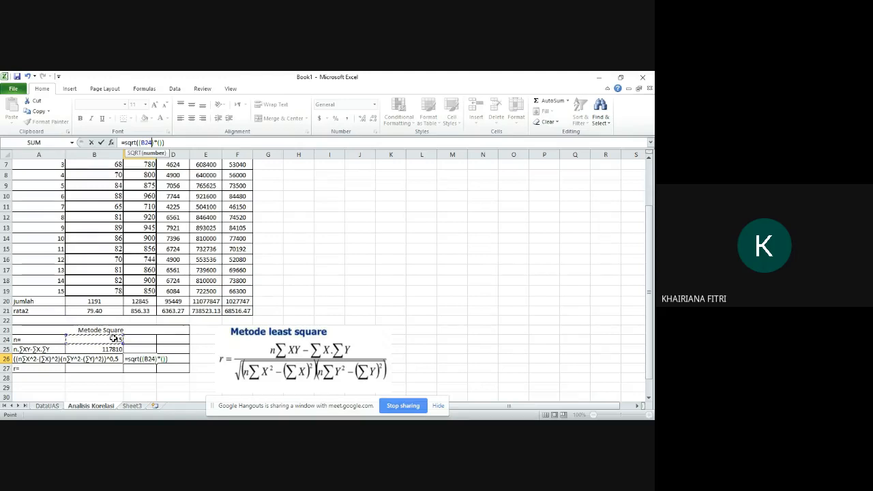
{"action": "type", "text": "*"}
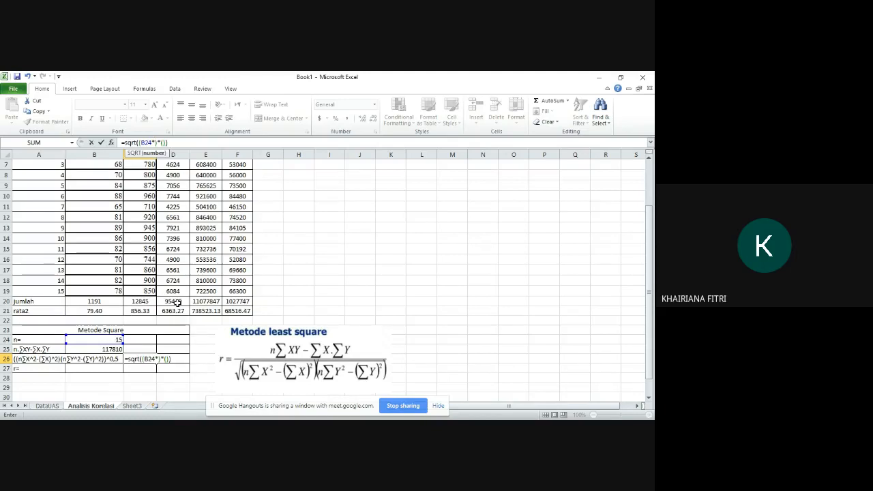
{"action": "left_click_drag", "start_coordinate": [650, 251], "coordinate": [650, 232]}
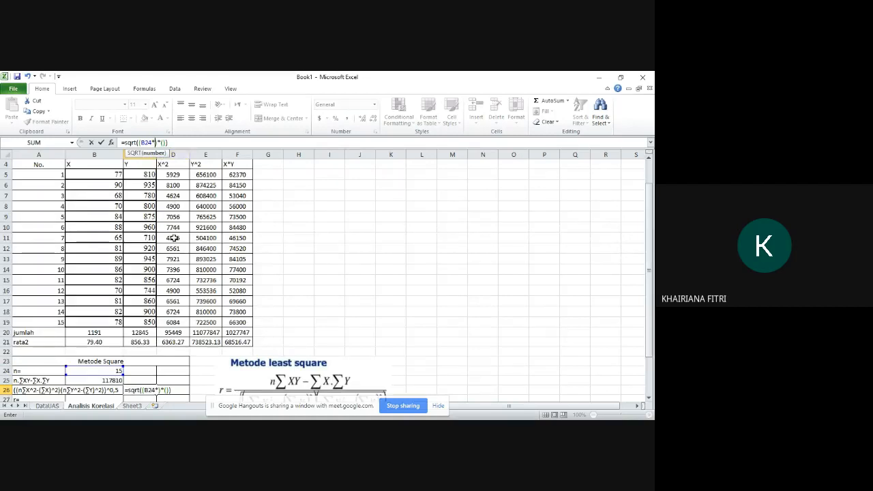
{"action": "left_click", "coordinate": [172, 332]}
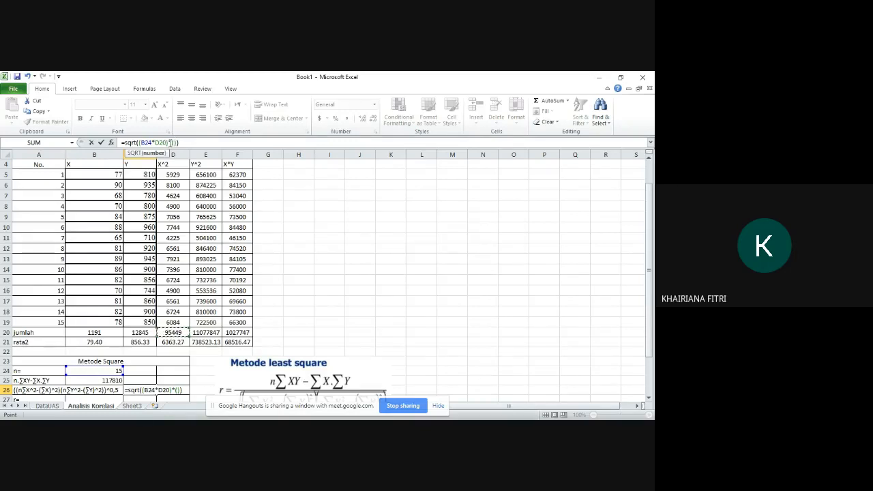
{"action": "type", "text": ")-"}
{"action": "left_click", "coordinate": [114, 333]}
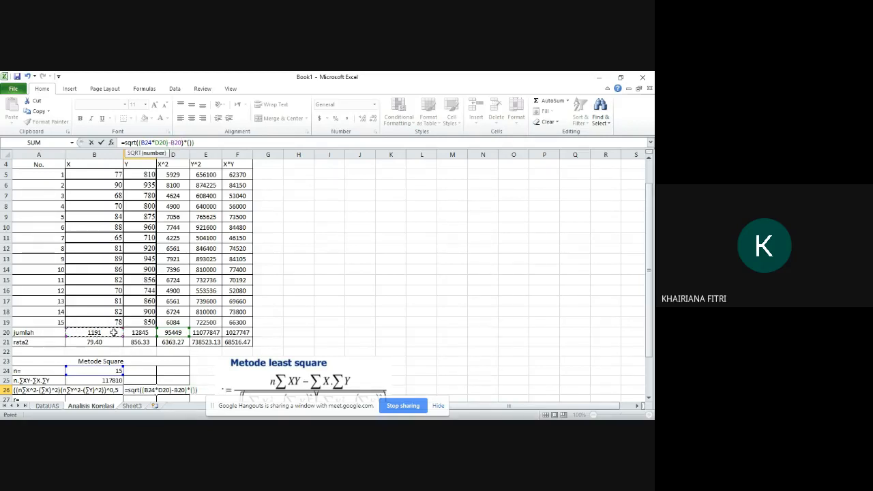
{"action": "type", "text": "^2"}
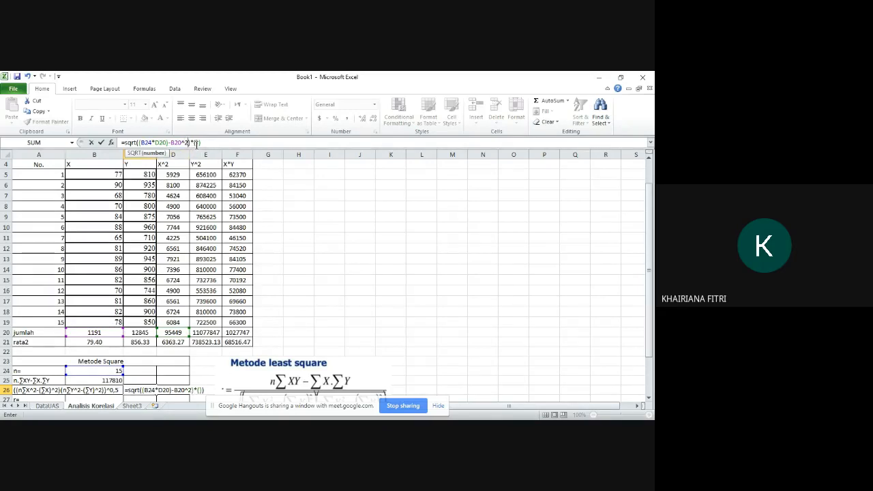
- Add the product B24*E20 to the second bracket of the C26 formula and balance the parentheses around both products
{"action": "left_click", "coordinate": [196, 141]}
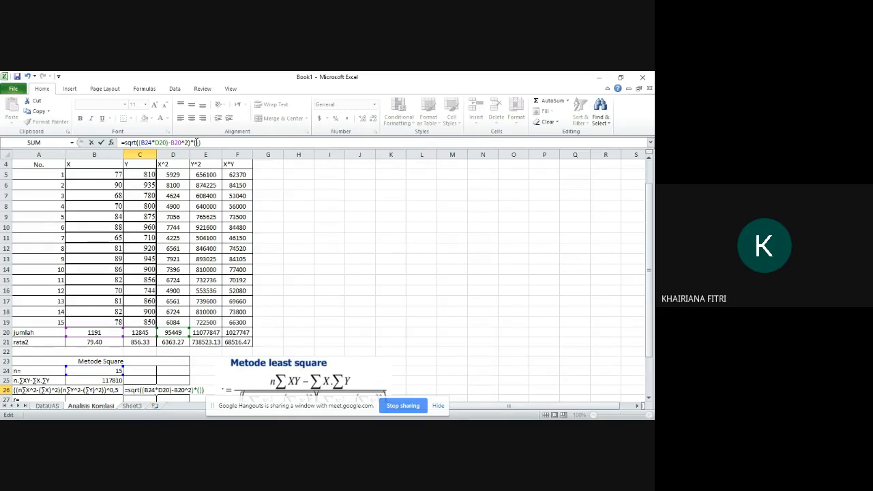
{"action": "left_click", "coordinate": [83, 371]}
{"action": "type", "text": "*"}
{"action": "left_click", "coordinate": [201, 333]}
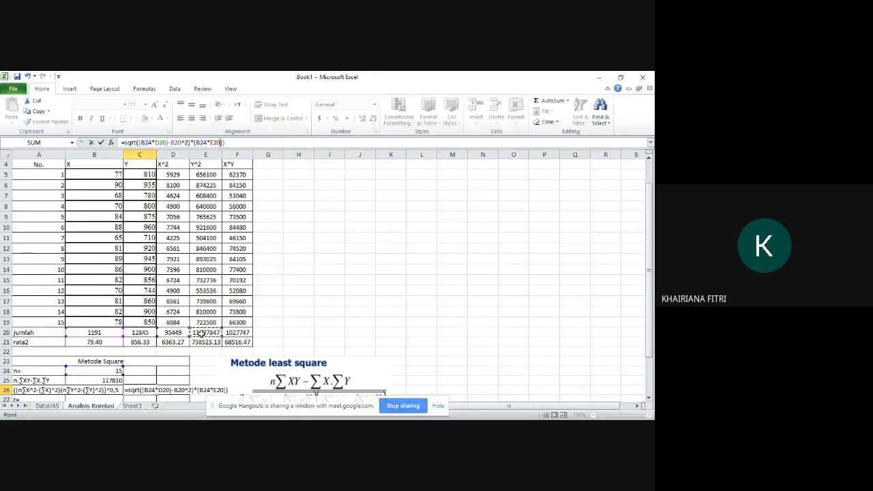
{"action": "type", "text": ")"}
{"action": "type", "text": ")"}
{"action": "left_click", "coordinate": [139, 143]}
{"action": "type", "text": "("}
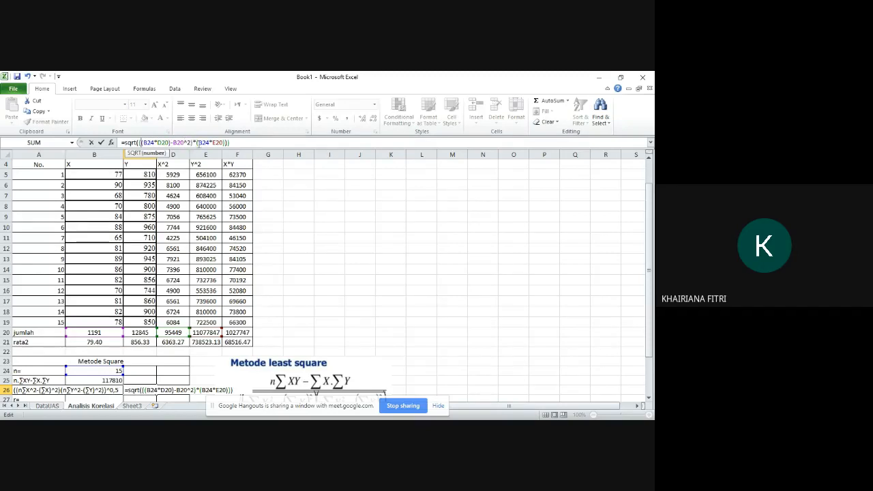
{"action": "left_click", "coordinate": [198, 143]}
{"action": "type", "text": "("}
- Subtract C20^2 in the second bracket and complete the C26 formula as =sqrt(((B24*D20)-B20^2)*((B24*E20)-C20^2))
{"action": "type", "text": "-"}
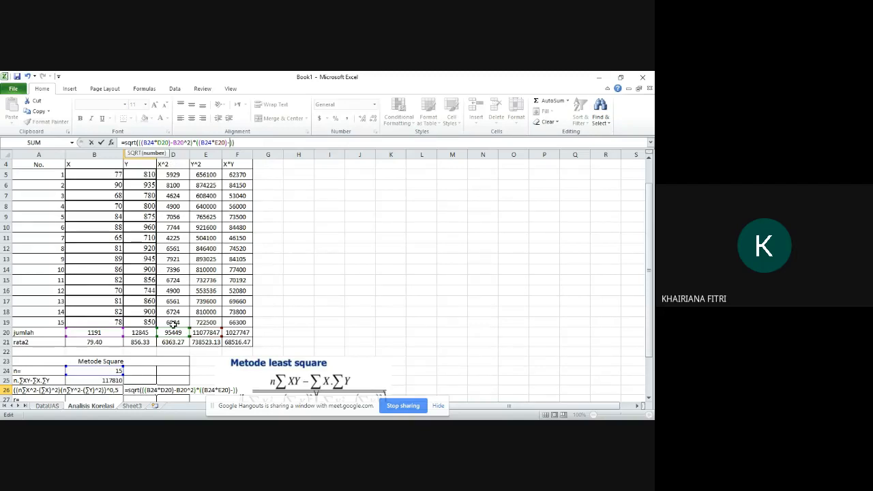
{"action": "left_click", "coordinate": [139, 332]}
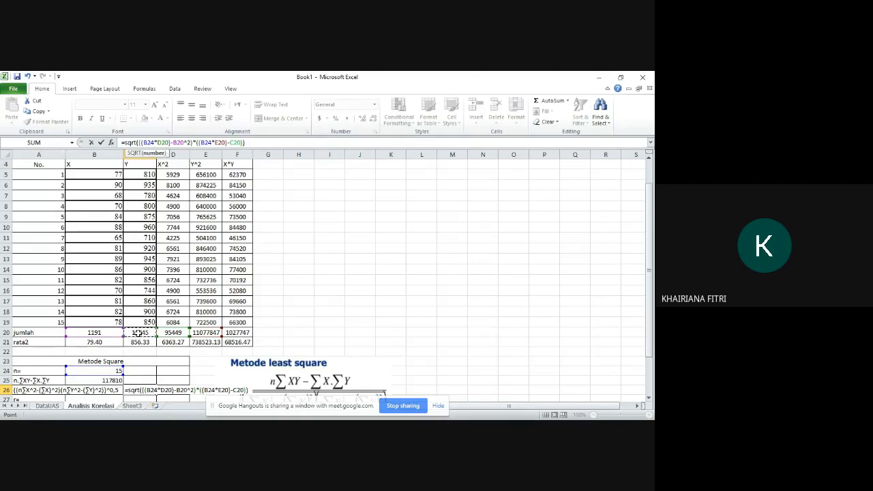
{"action": "type", "text": "^2"}
{"action": "left_click", "coordinate": [226, 143]}
{"action": "type", "text": ")"}
{"action": "left_click", "coordinate": [261, 144]}
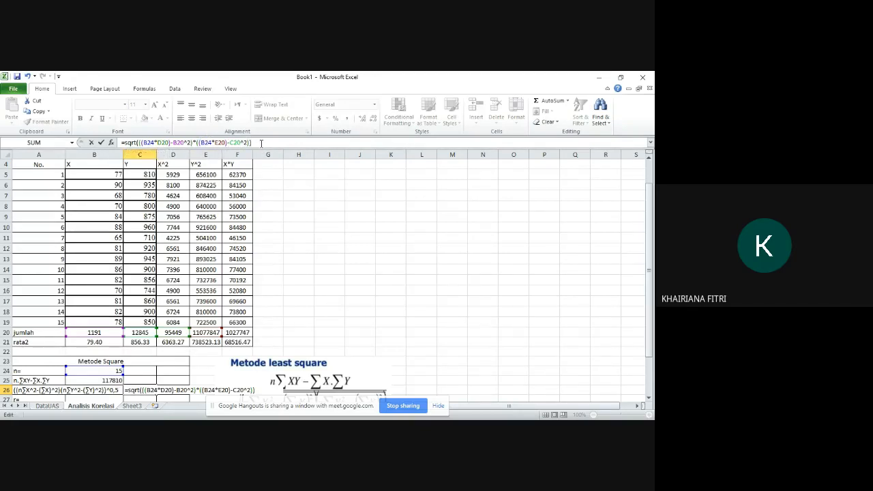
{"action": "key", "text": "Return"}
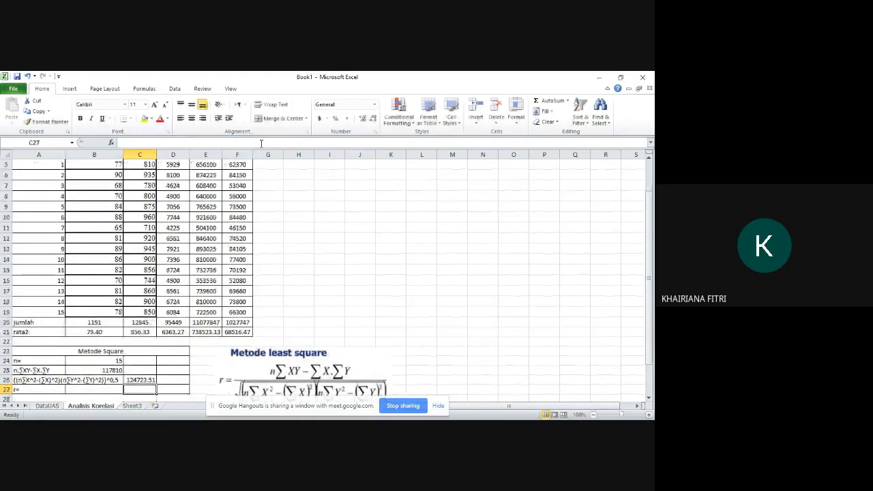
- Move the numerator n.∑XY-∑X.∑Y from B25 to C25
{"action": "left_click", "coordinate": [92, 391]}
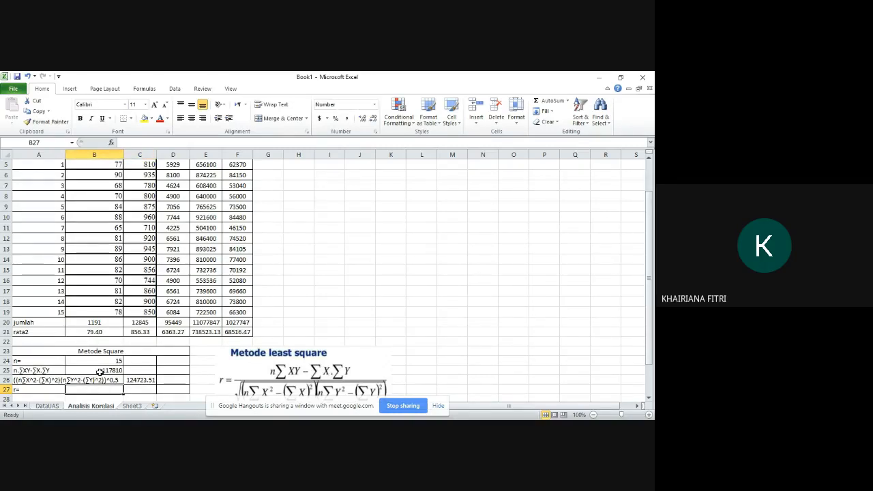
{"action": "left_click", "coordinate": [100, 370]}
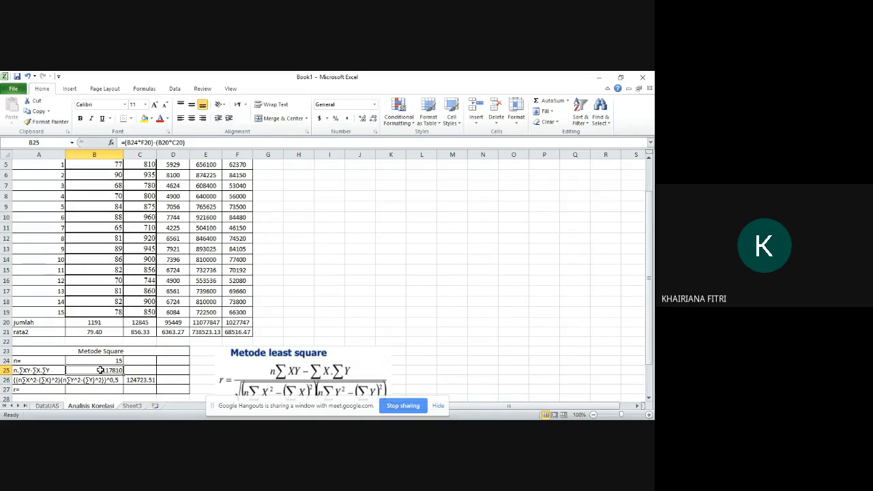
{"action": "key", "text": "ctrl+c"}
{"action": "left_click", "coordinate": [143, 371]}
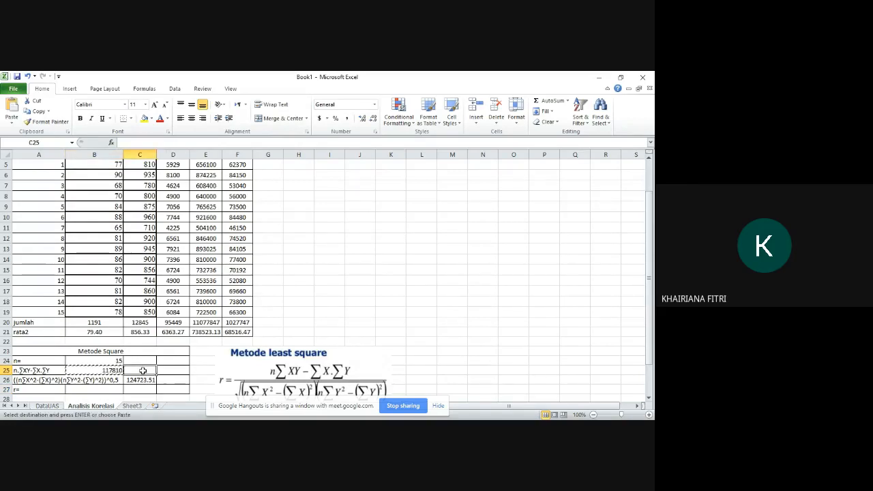
{"action": "key", "text": "Return"}
- Move the n value from B24 to C24
{"action": "left_click", "coordinate": [114, 361]}
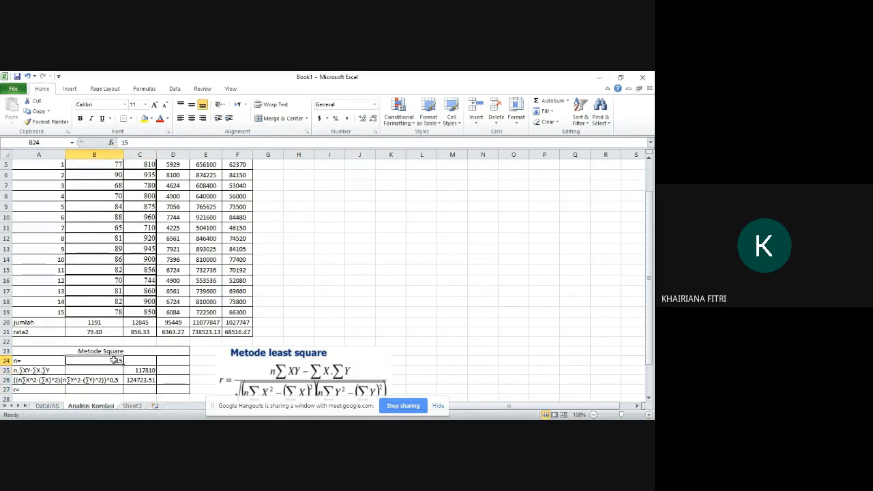
{"action": "key", "text": "ctrl+c"}
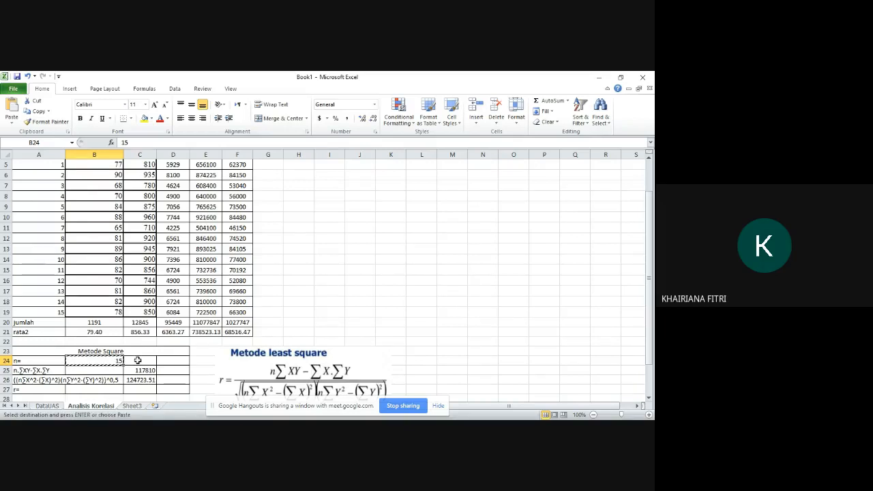
{"action": "left_click", "coordinate": [138, 360]}
{"action": "key", "text": "Return"}
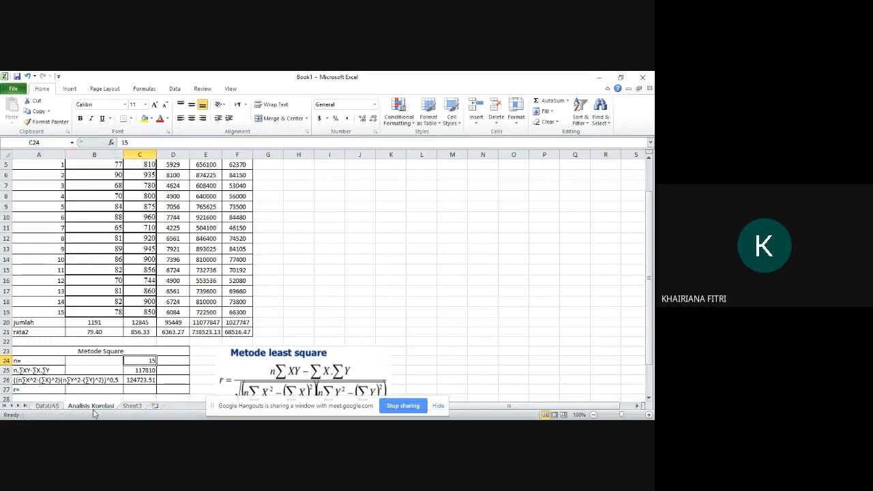
- Calculate the correlation coefficient r in B27 with the formula =C25/C26
{"action": "left_click", "coordinate": [92, 389]}
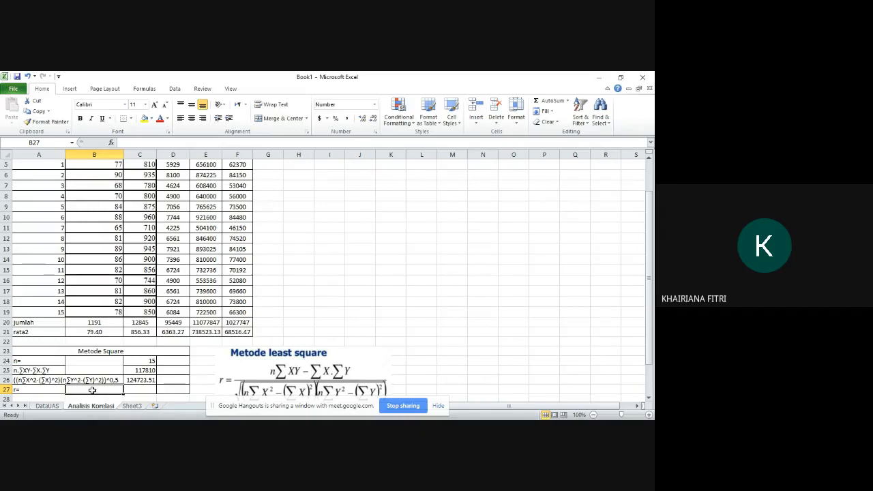
{"action": "type", "text": "="}
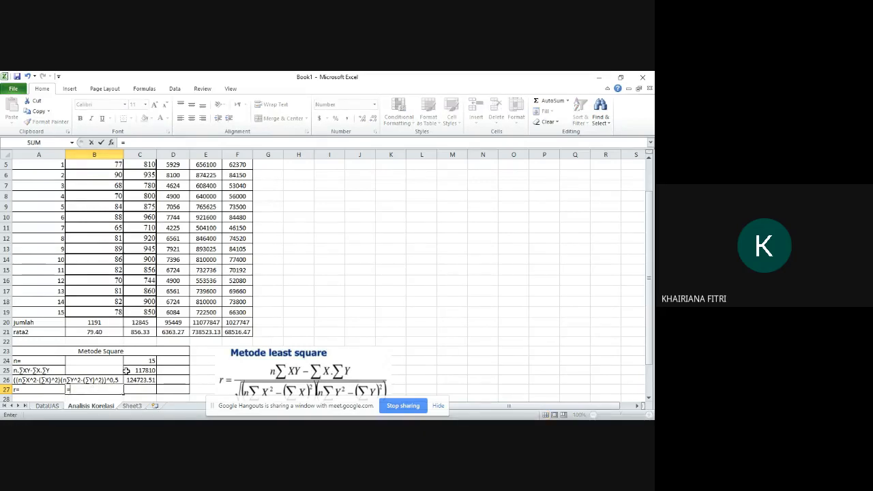
{"action": "left_click", "coordinate": [137, 370]}
{"action": "type", "text": "/"}
{"action": "left_click", "coordinate": [138, 380]}
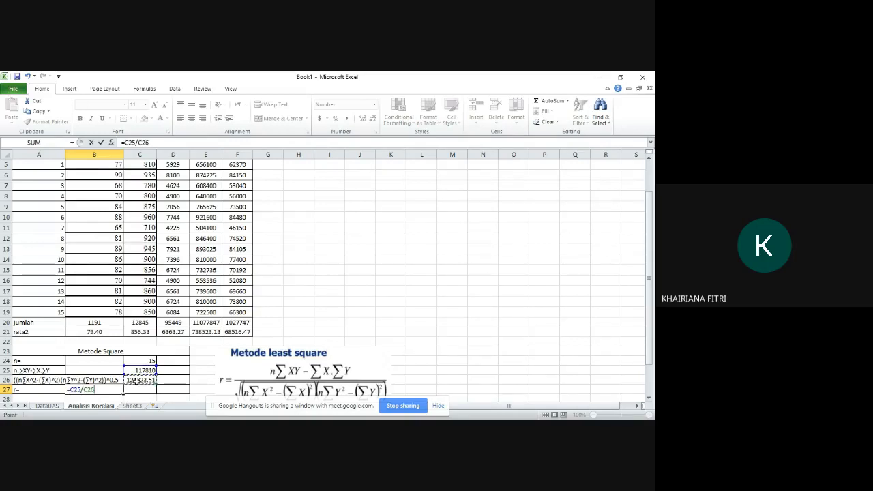
{"action": "key", "text": "Return"}
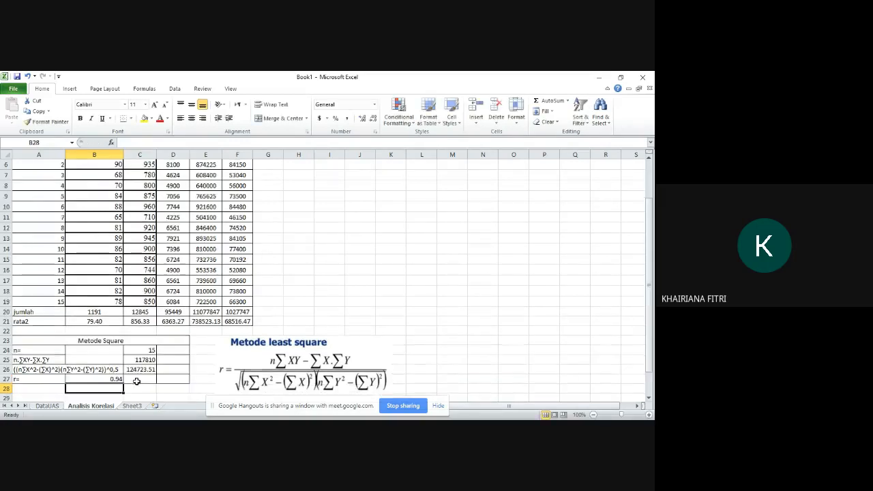
- Apply All Borders to the emptied cells B24:B25 in the Metode Square table
{"action": "mouse_move", "coordinate": [70, 352]}
{"action": "left_mouse_down"}
{"action": "mouse_move", "coordinate": [100, 350]}
{"action": "mouse_move", "coordinate": [99, 360]}
{"action": "left_mouse_up"}
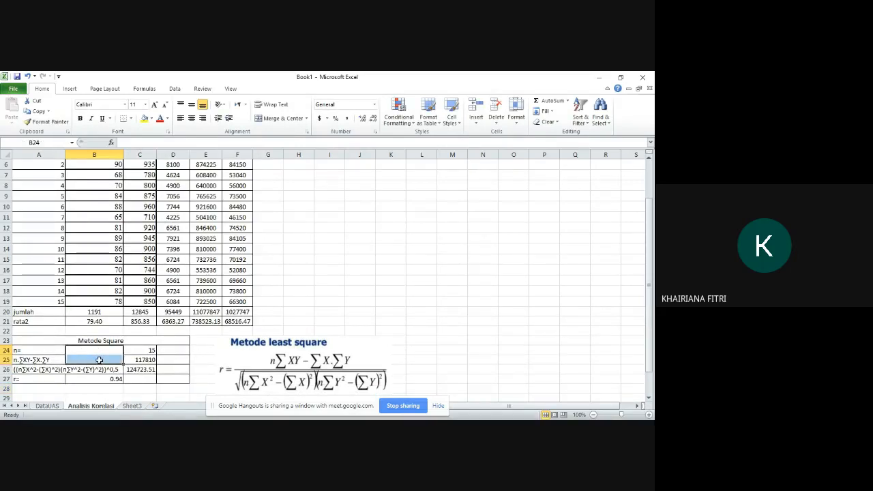
{"action": "left_click", "coordinate": [130, 118]}
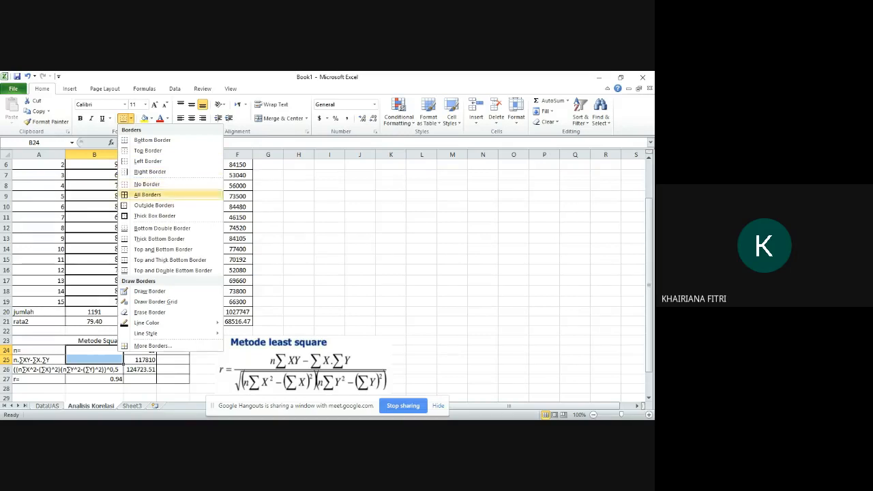
{"action": "left_click", "coordinate": [147, 195]}
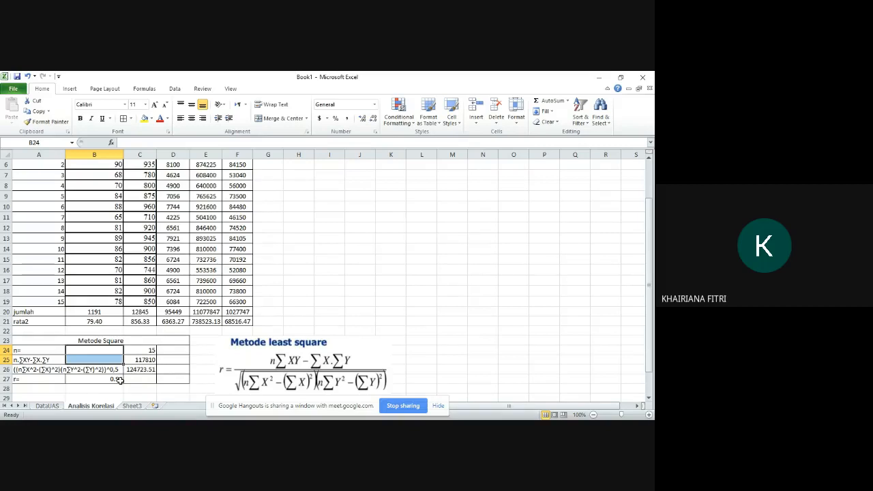
{"action": "left_click", "coordinate": [149, 381]}
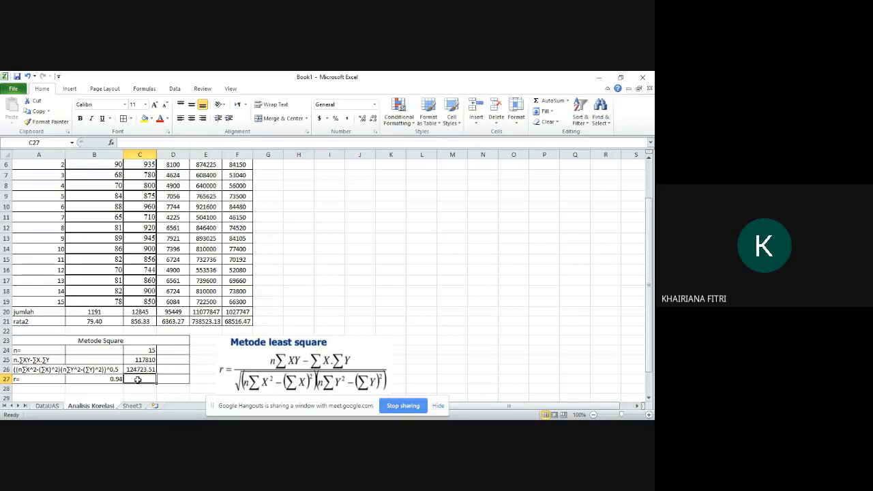
- Enter the interpretation "korelasi sangat kuat" in C27 beside the r value, and merge and center it across C27:D27
{"action": "type", "text": "k"}
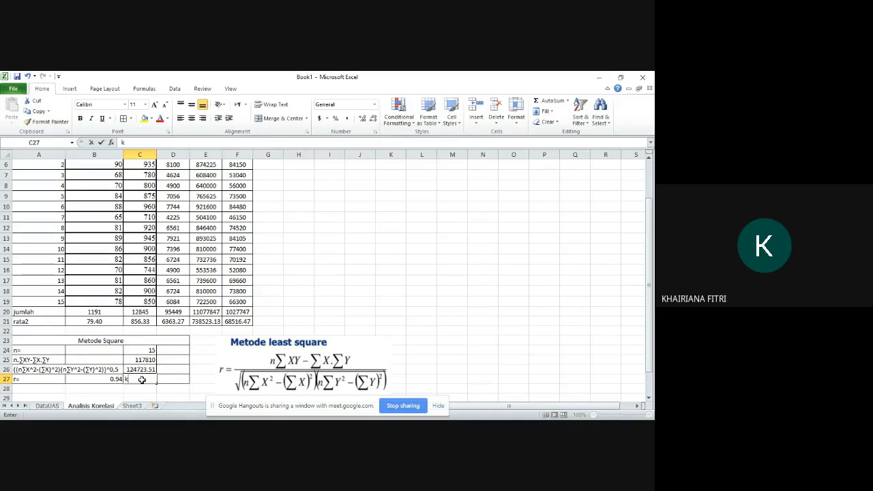
{"action": "type", "text": "orelasi"}
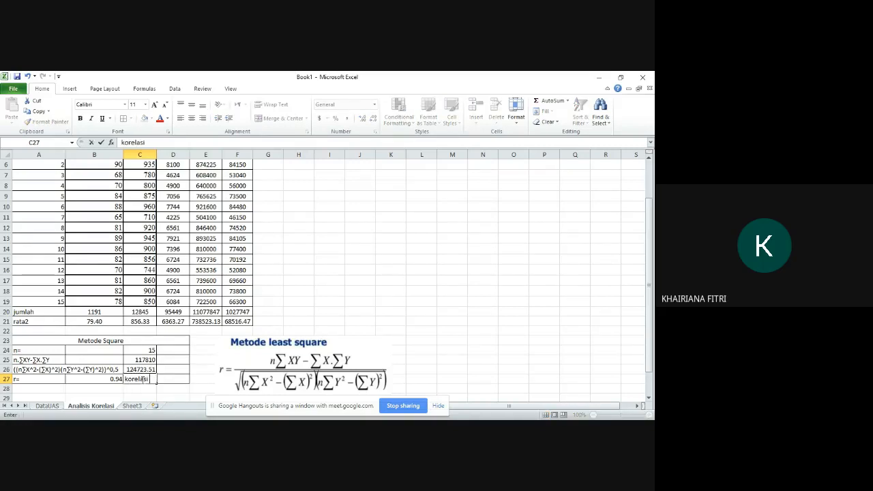
{"action": "type", "text": " sangat kuat"}
{"action": "left_click", "coordinate": [178, 389]}
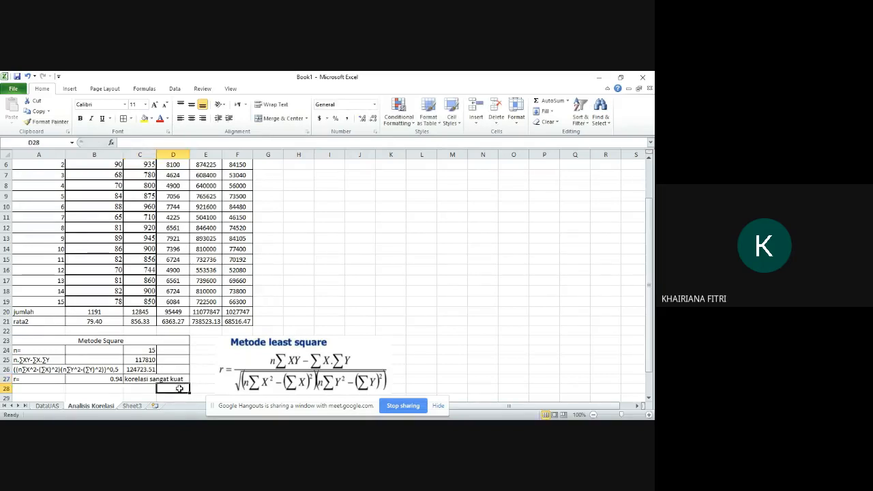
{"action": "left_click_drag", "start_coordinate": [139, 380], "coordinate": [168, 378]}
{"action": "left_click", "coordinate": [260, 119]}
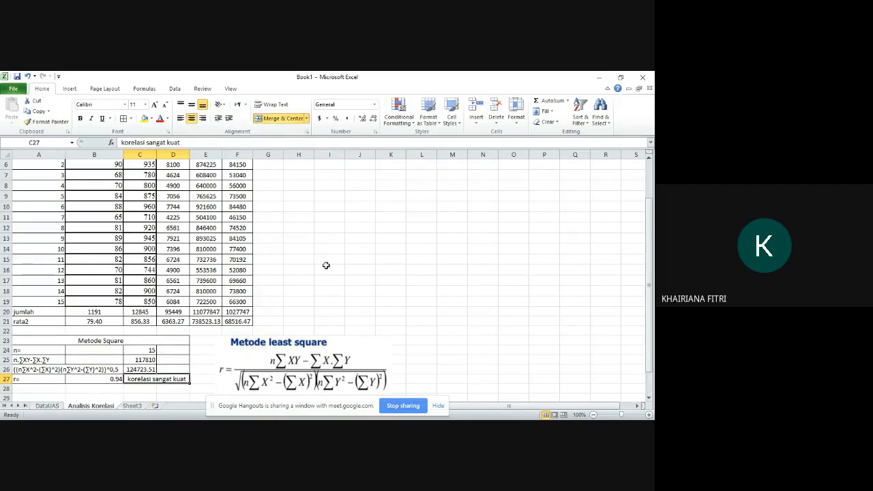
- Hide the Google Hangouts screen-sharing notice that overlaps the Analisis Korelasi sheet
{"action": "left_click_drag", "start_coordinate": [650, 262], "coordinate": [444, 240]}
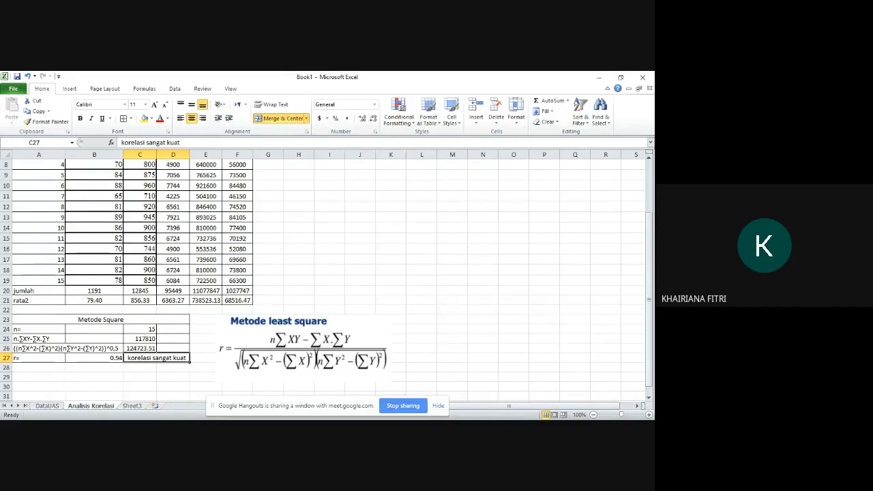
{"action": "left_click", "coordinate": [438, 406]}
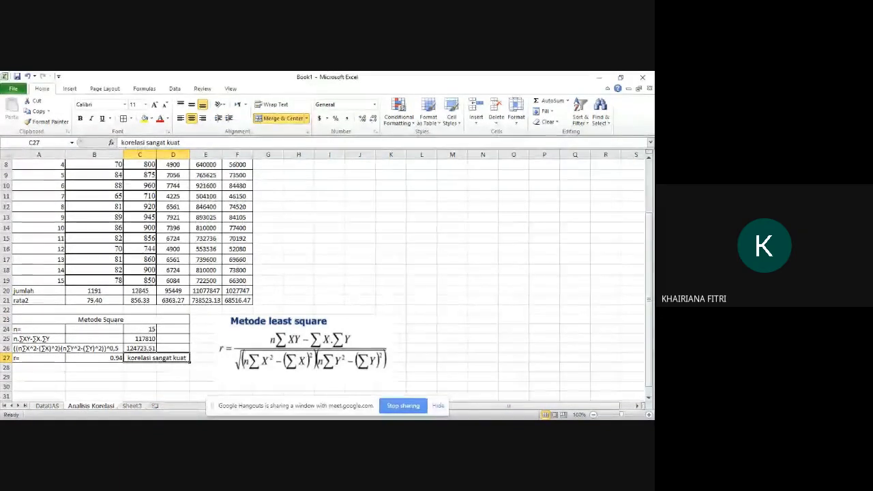